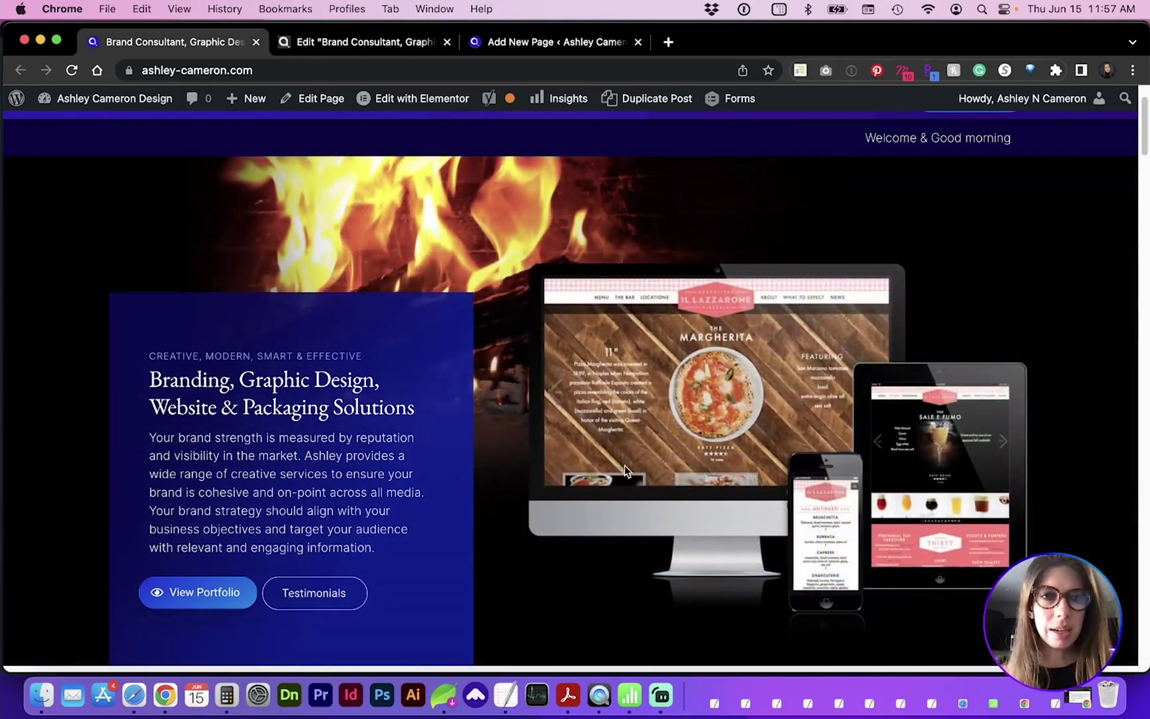
# On the homepage, select the hero section and review its six-image background slideshow gallery.
pyautogui.click(352, 42)
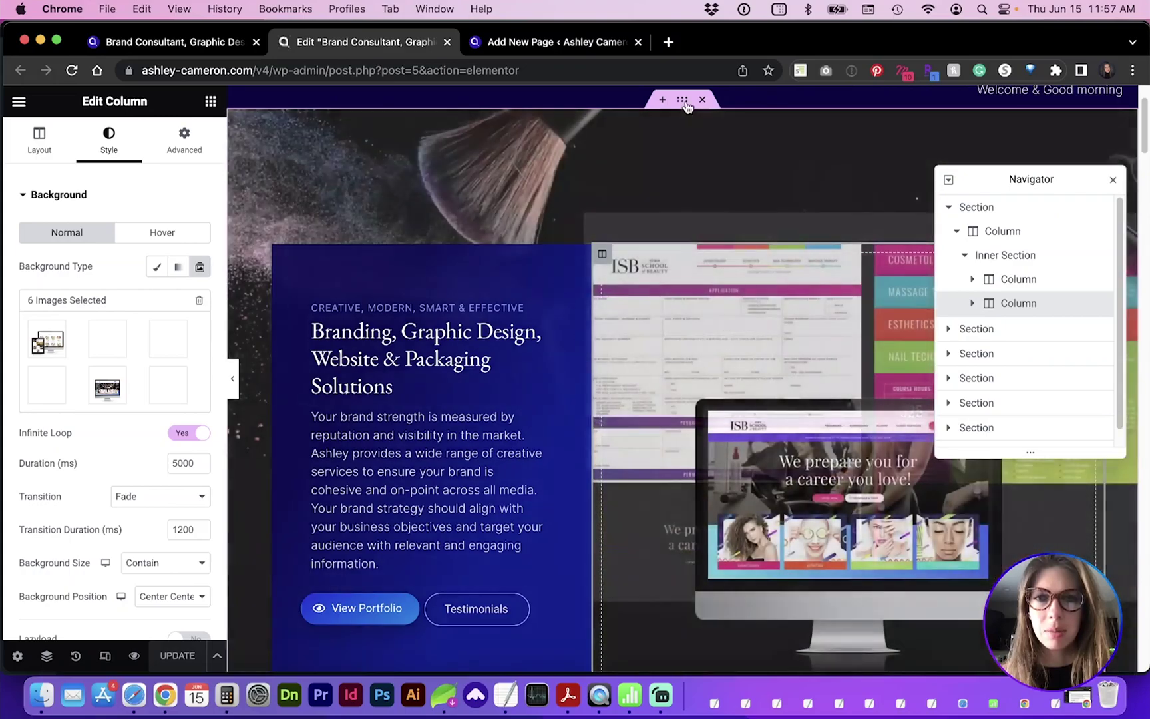
pyautogui.click(686, 101)
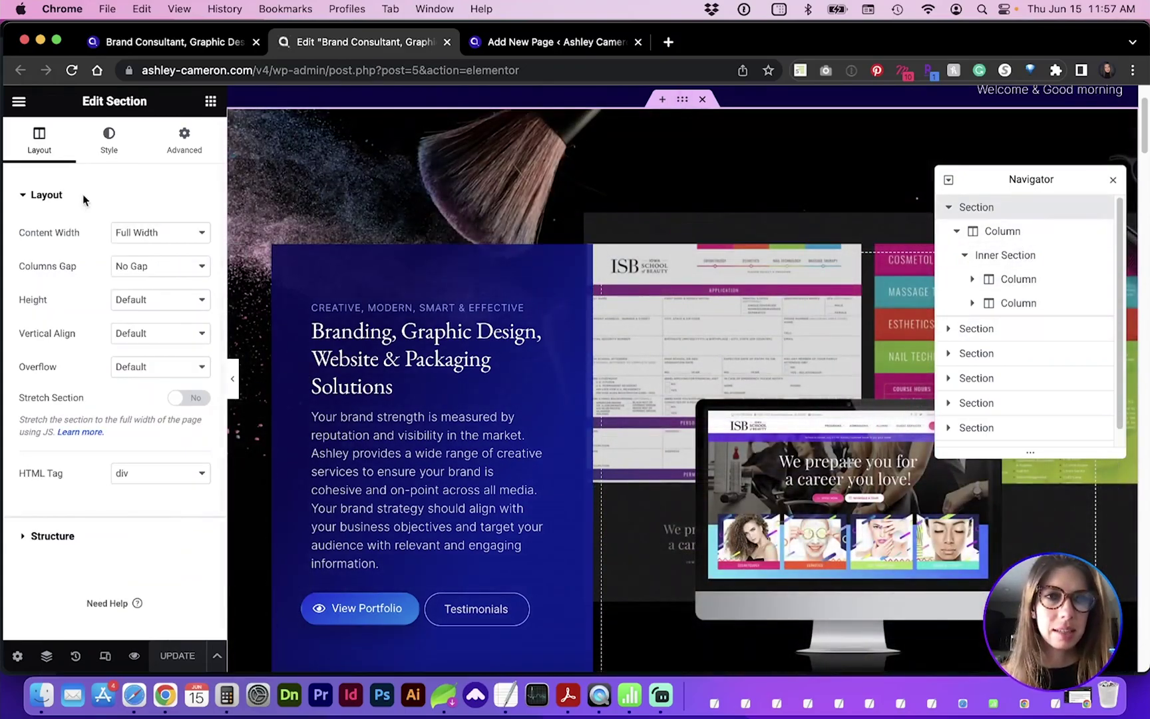
pyautogui.click(101, 147)
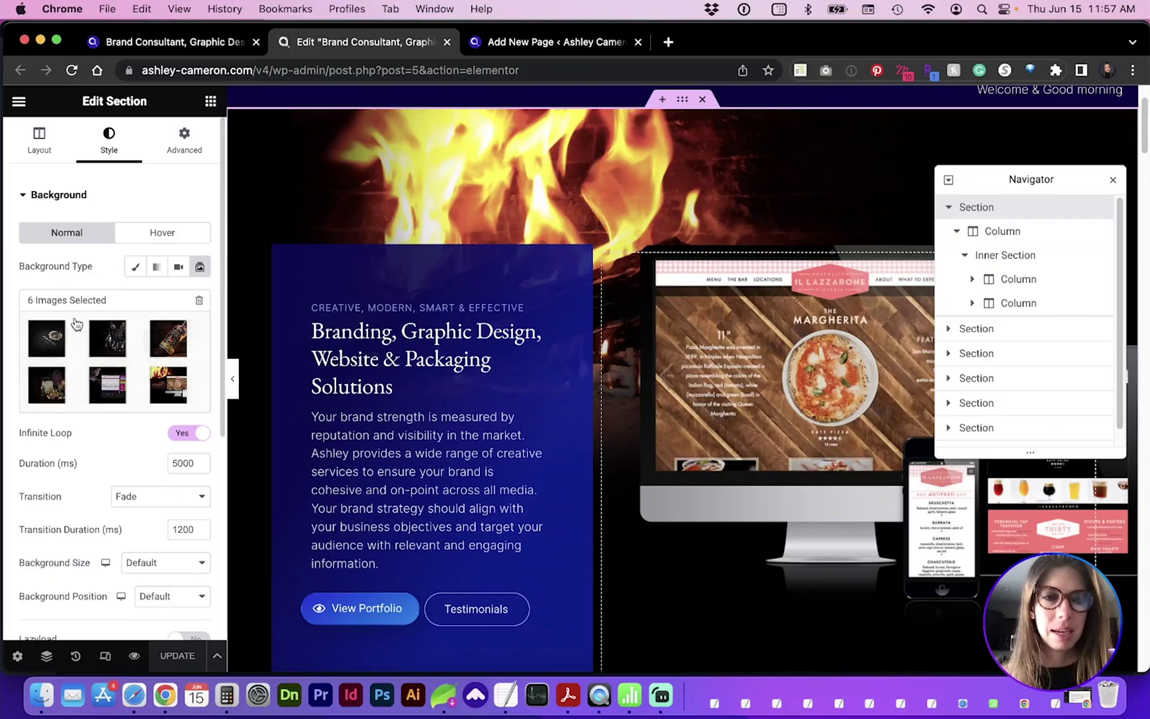
pyautogui.click(73, 358)
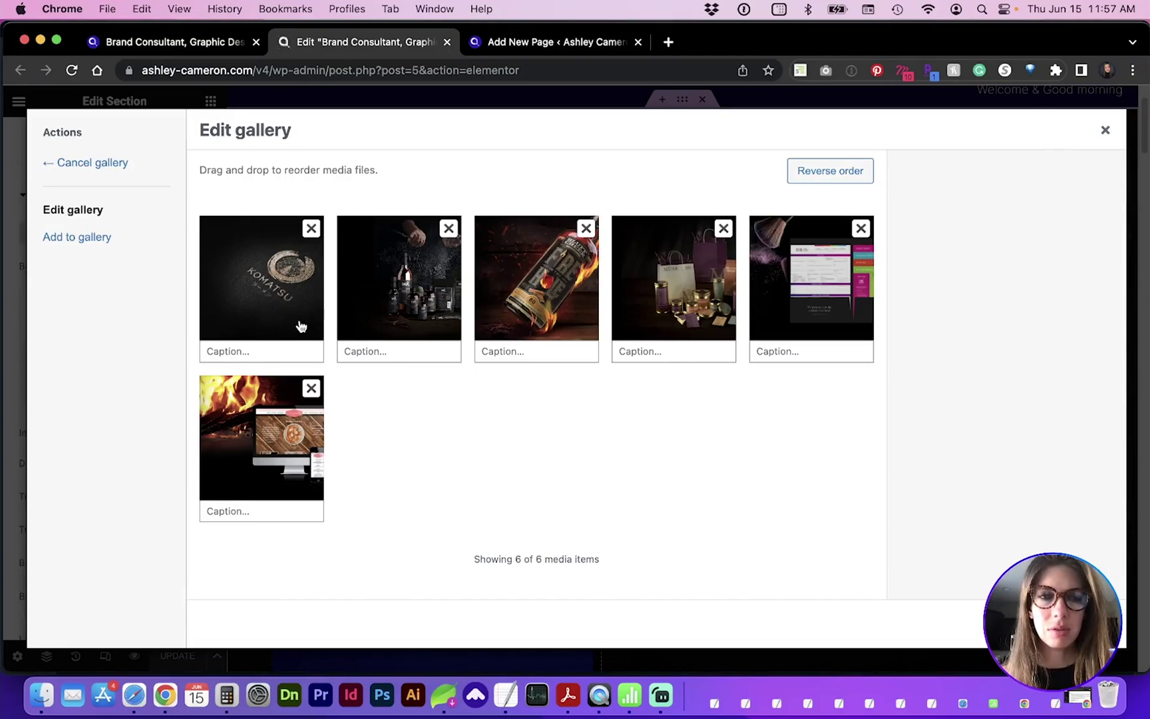
pyautogui.click(1106, 131)
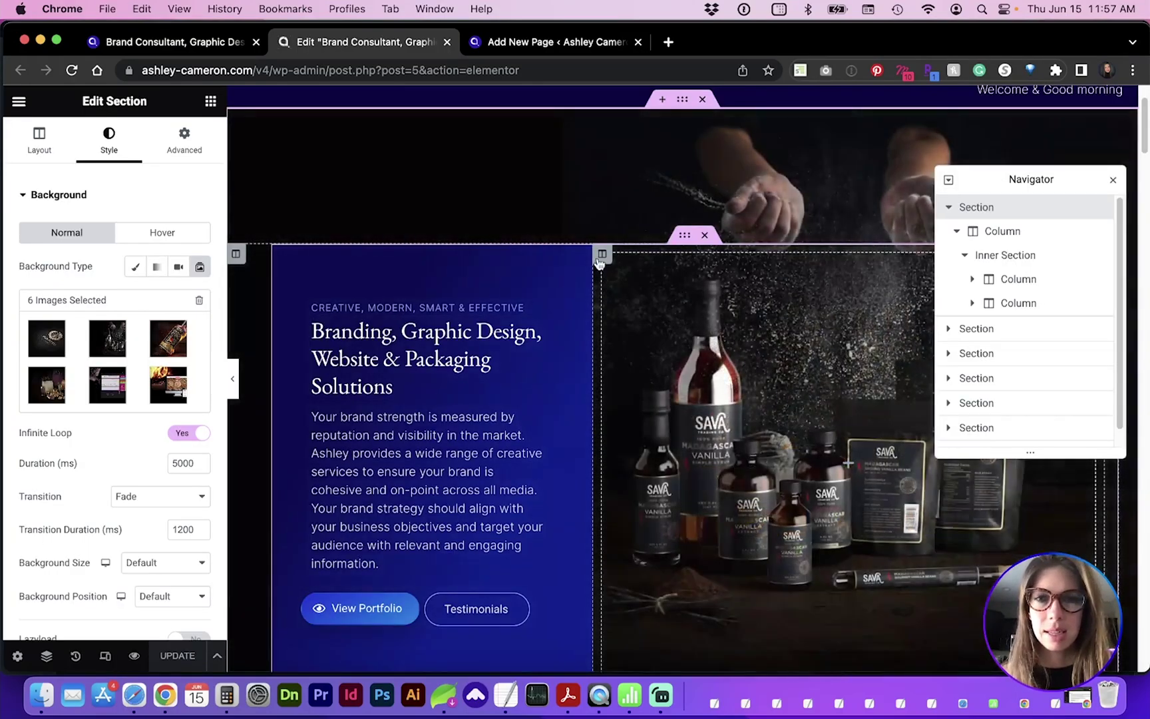
# Select the right inner column and look through its background slideshow settings.
pyautogui.click(601, 255)
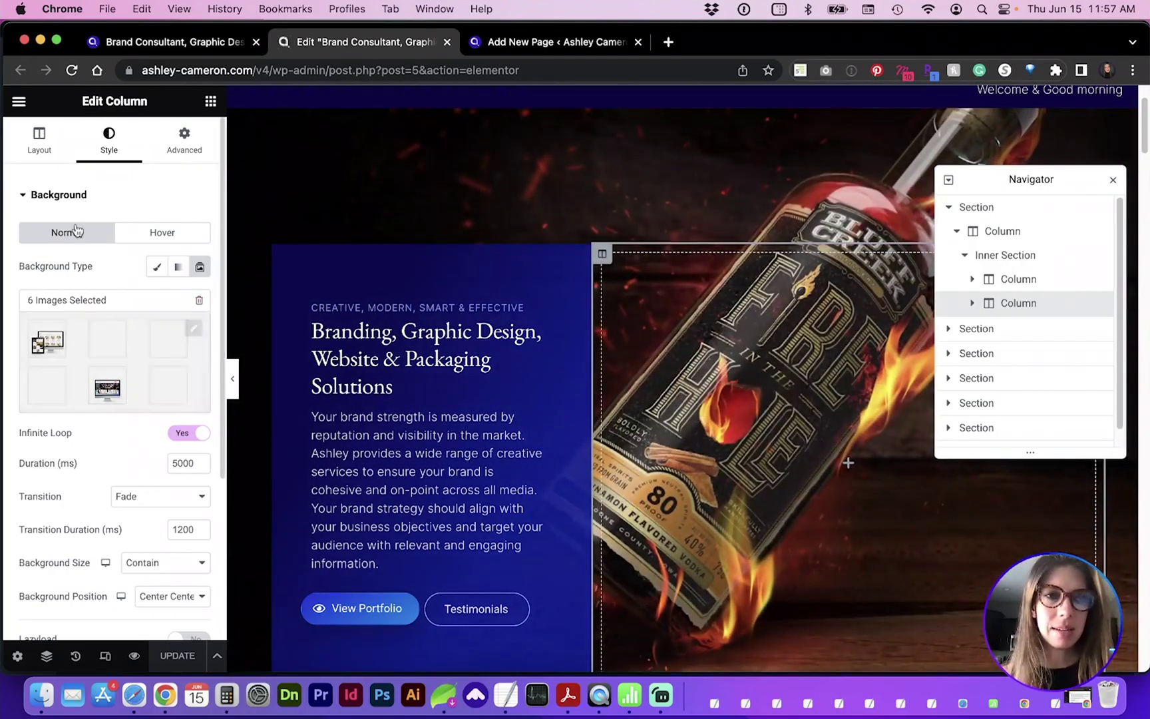
pyautogui.moveTo(168, 320)
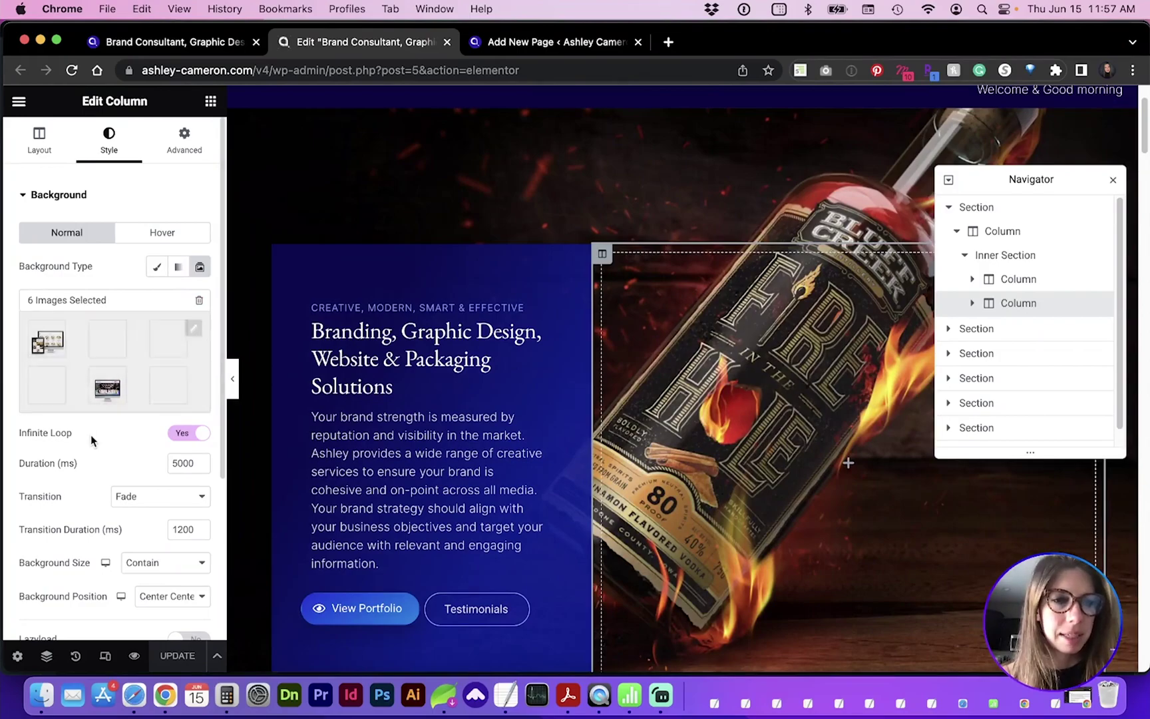
pyautogui.scroll(-1, 83, 437)
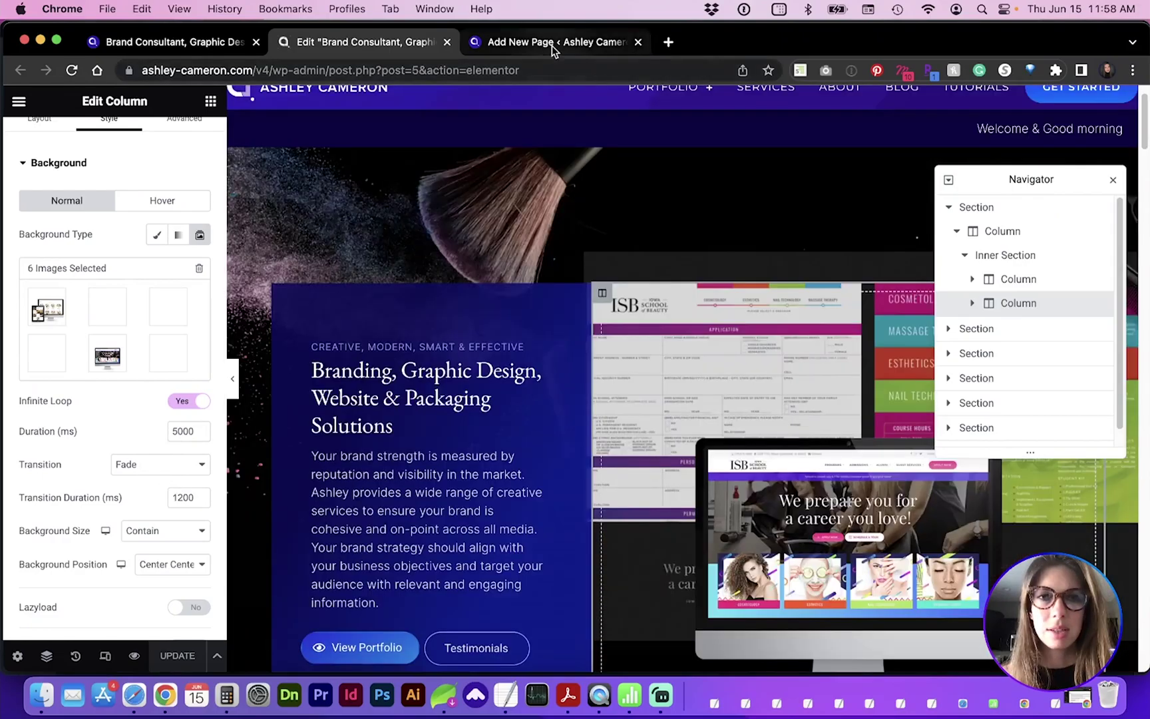
# Open the blank new page in Elementor and start adding its first section.
pyautogui.click(551, 43)
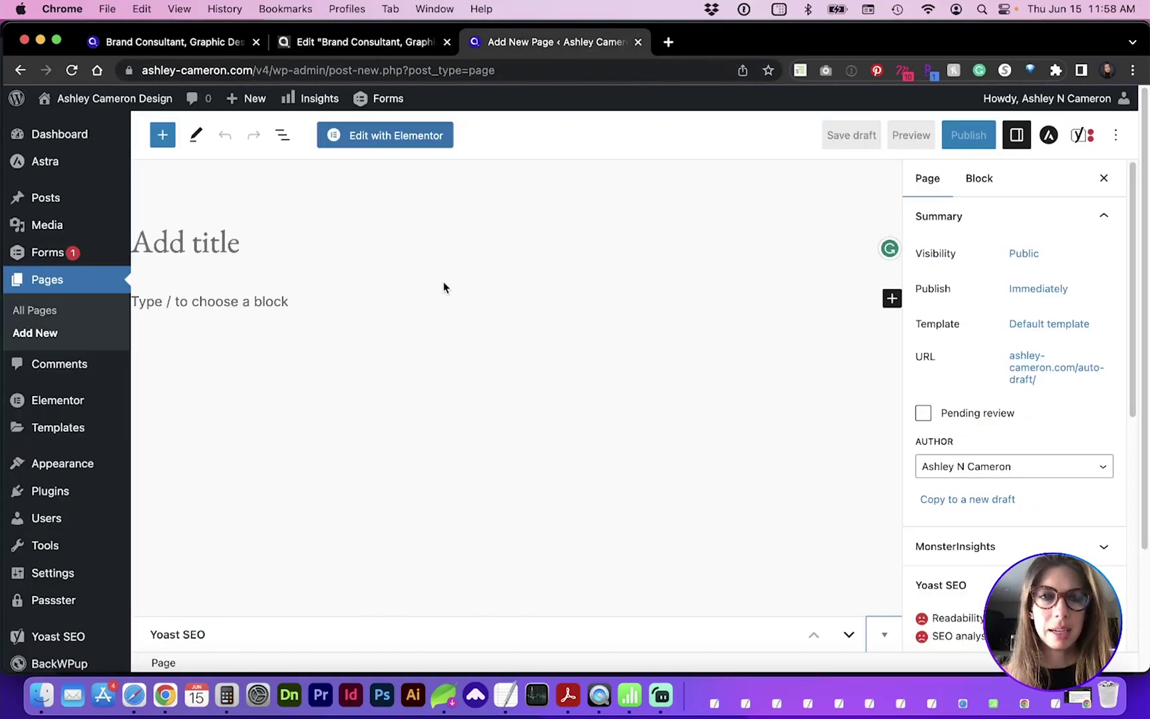
pyautogui.click(403, 141)
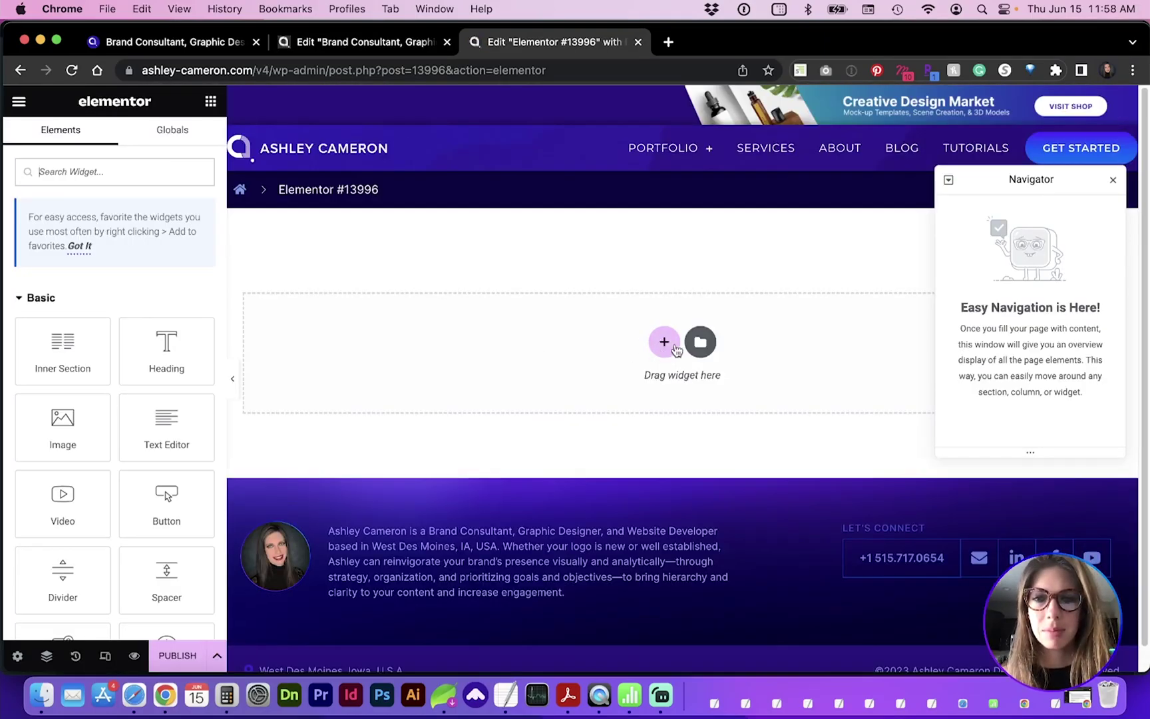
pyautogui.click(664, 342)
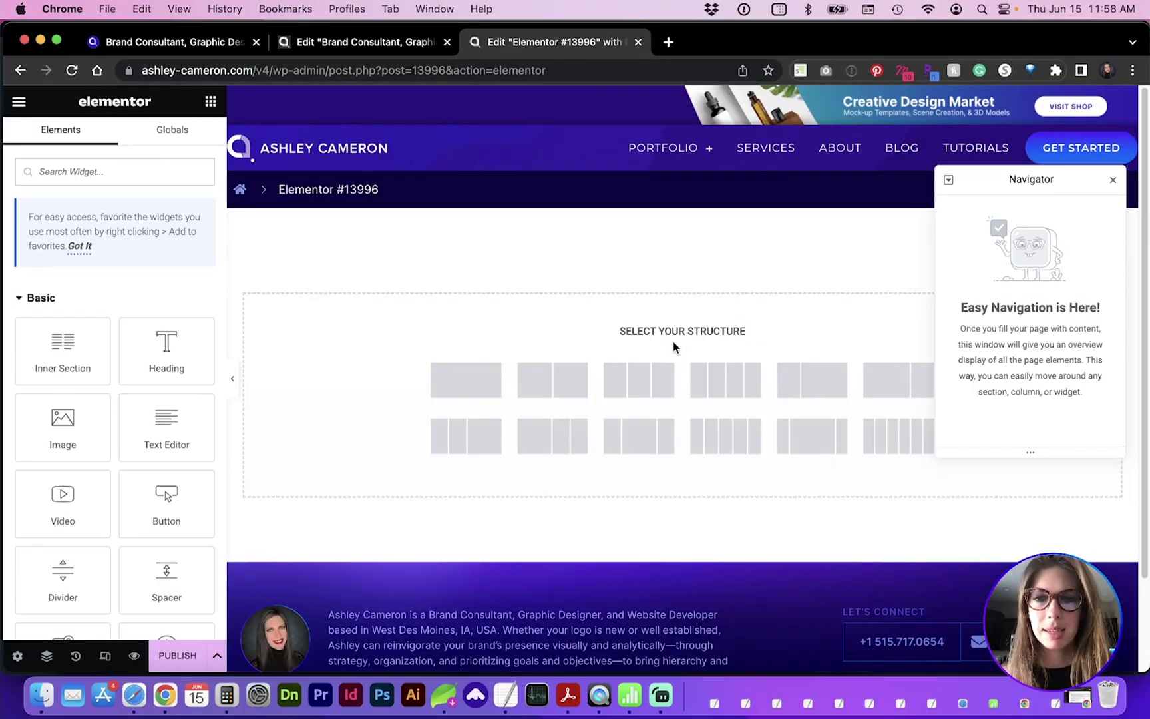
# Add a single-column section with Height set to Min Height of 600 px.
pyautogui.click(456, 384)
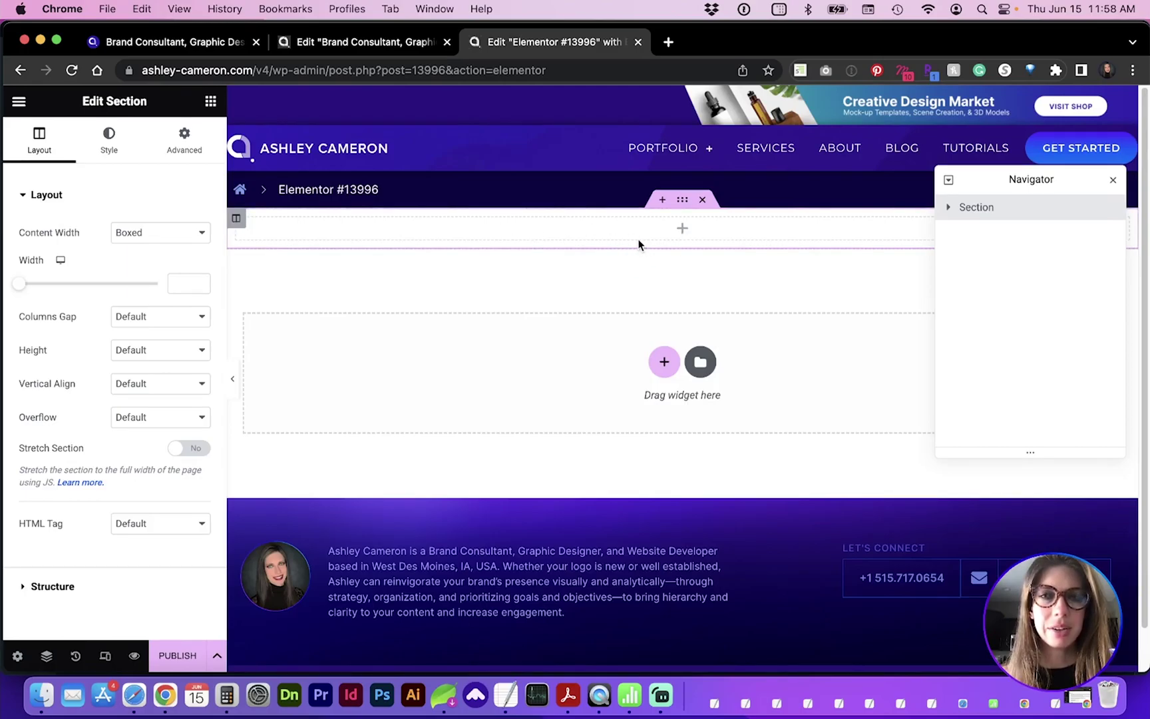
pyautogui.click(156, 349)
pyautogui.click(157, 377)
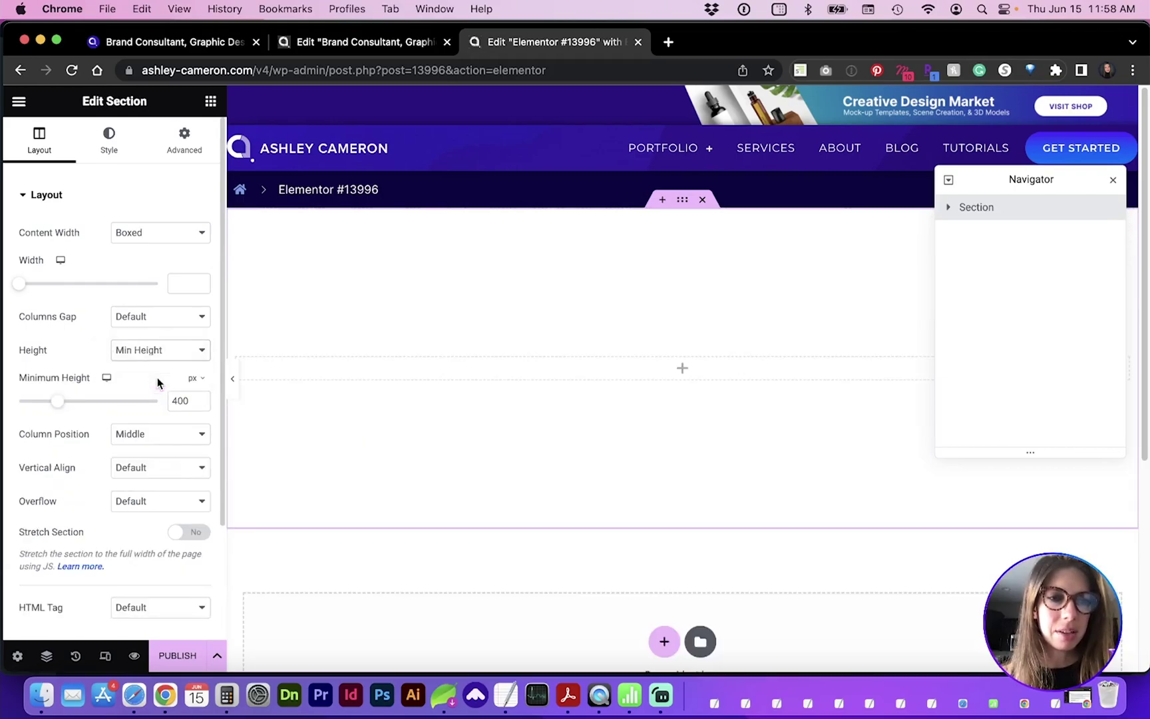
pyautogui.moveTo(193, 381)
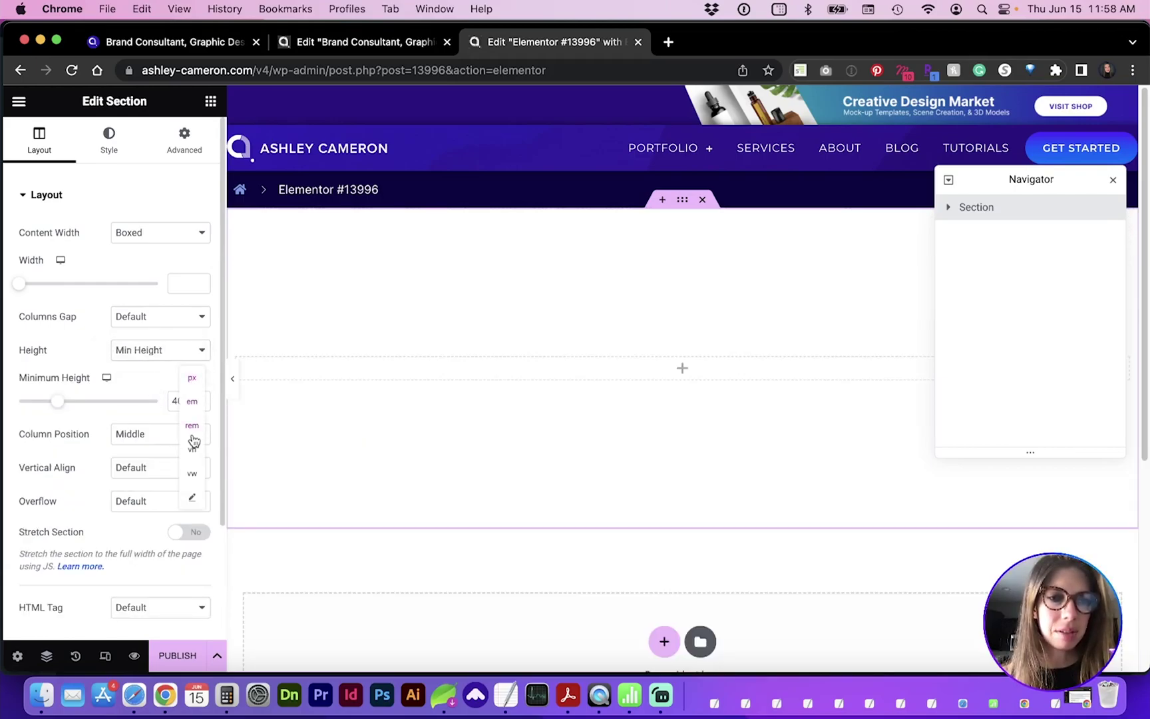
pyautogui.click(192, 378)
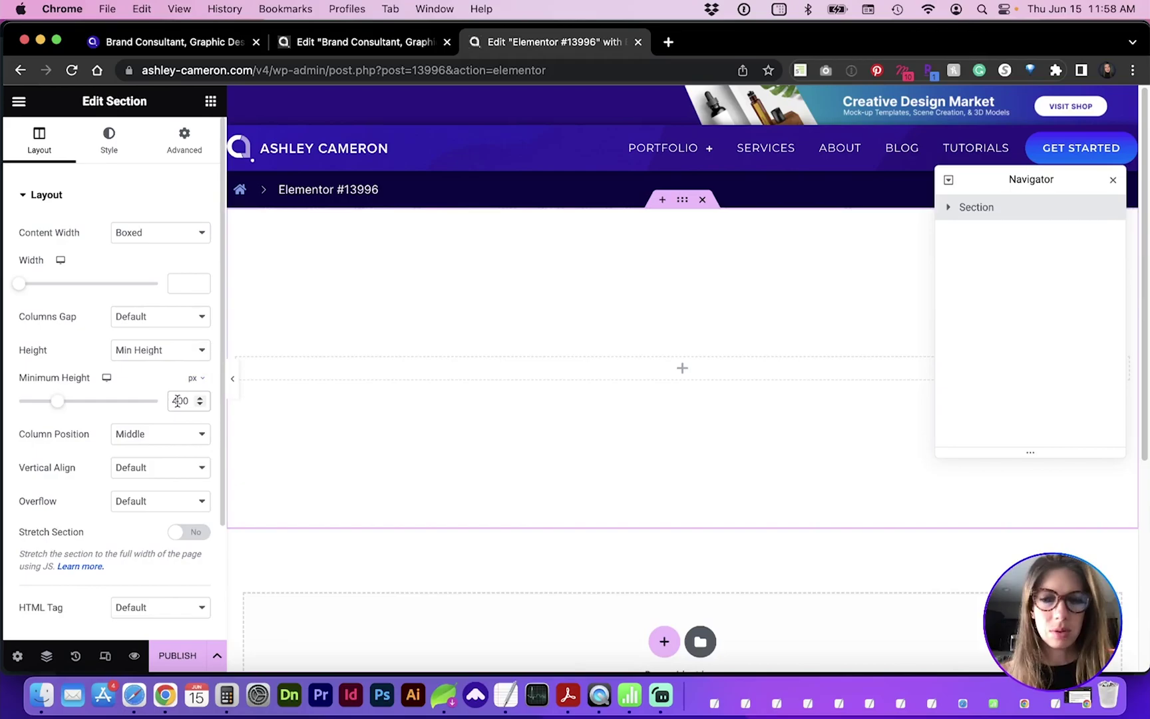
pyautogui.click(177, 401)
pyautogui.press('BackSpace')
pyautogui.write('6')
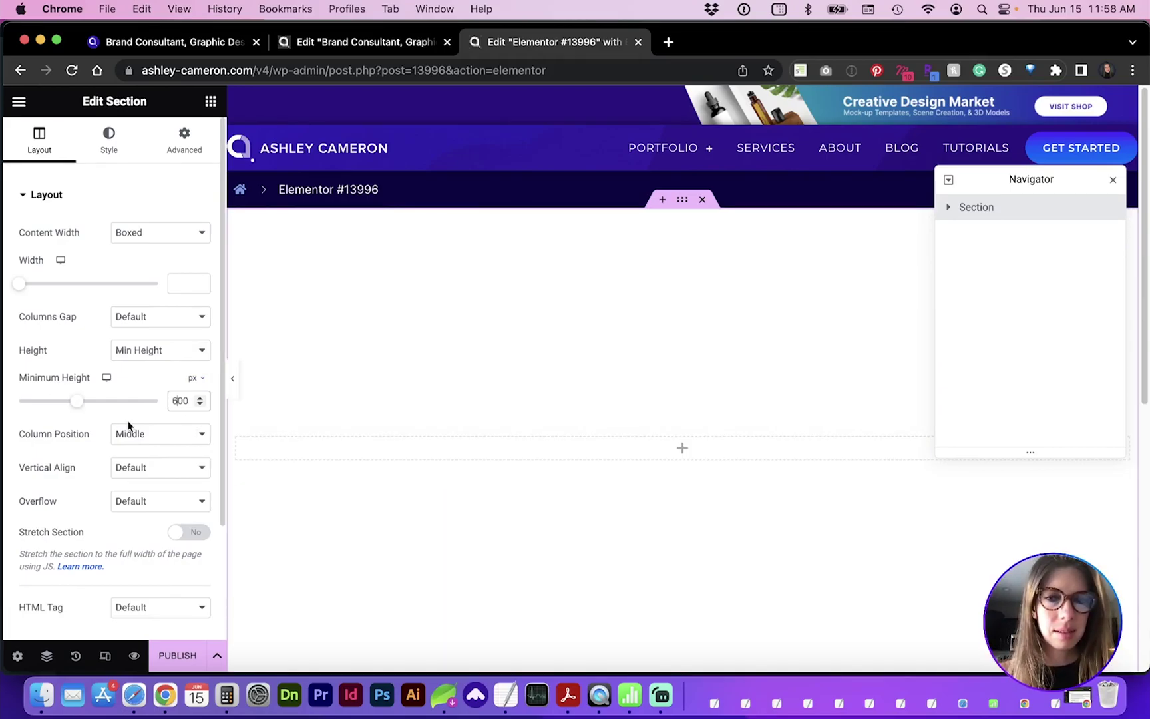
pyautogui.click(211, 102)
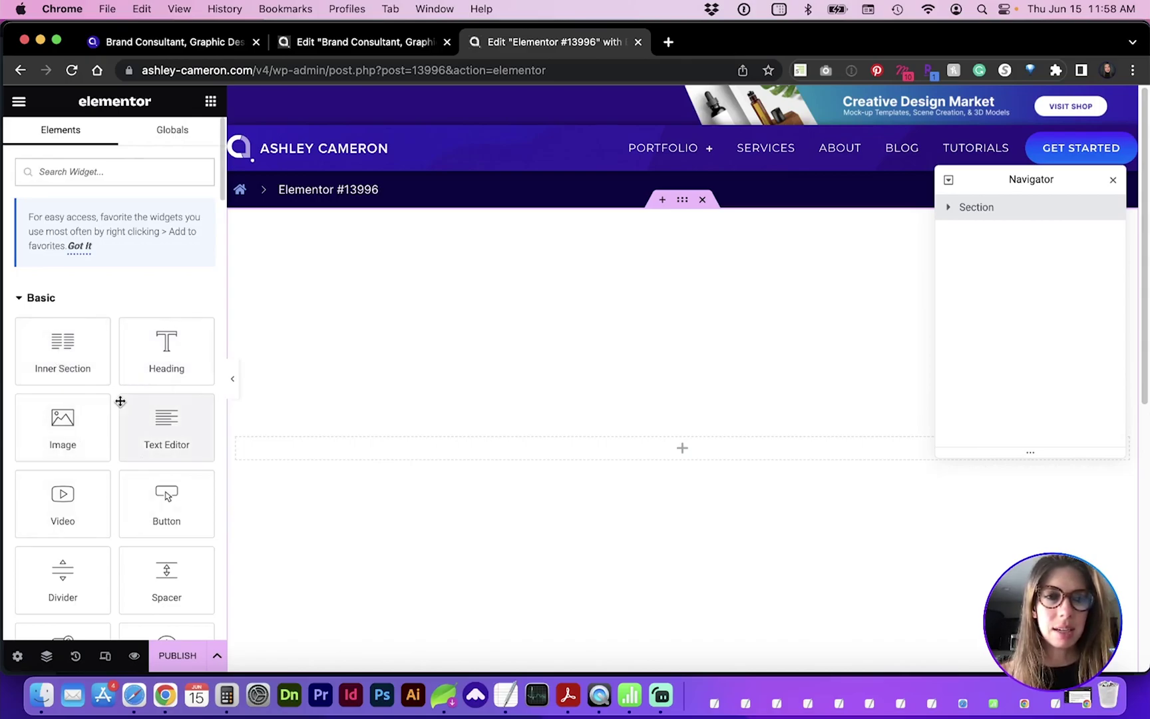
# Set the new section's background type to Slideshow with three images in their original order.
pyautogui.click(677, 208)
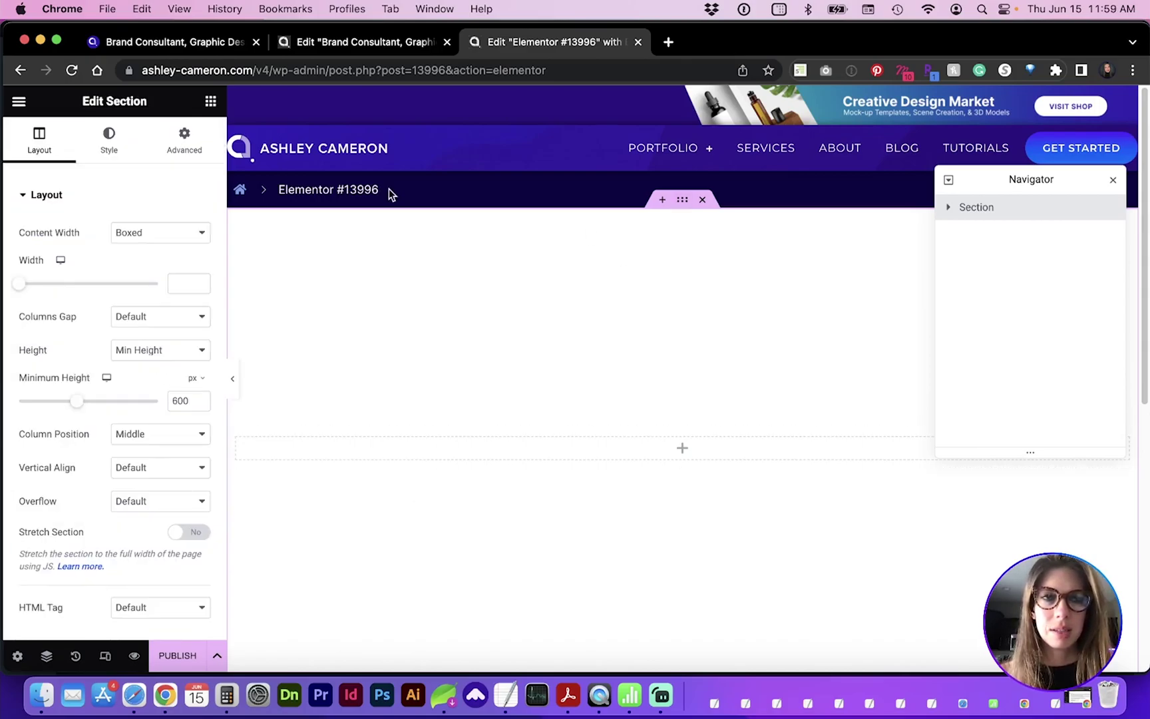
pyautogui.click(107, 139)
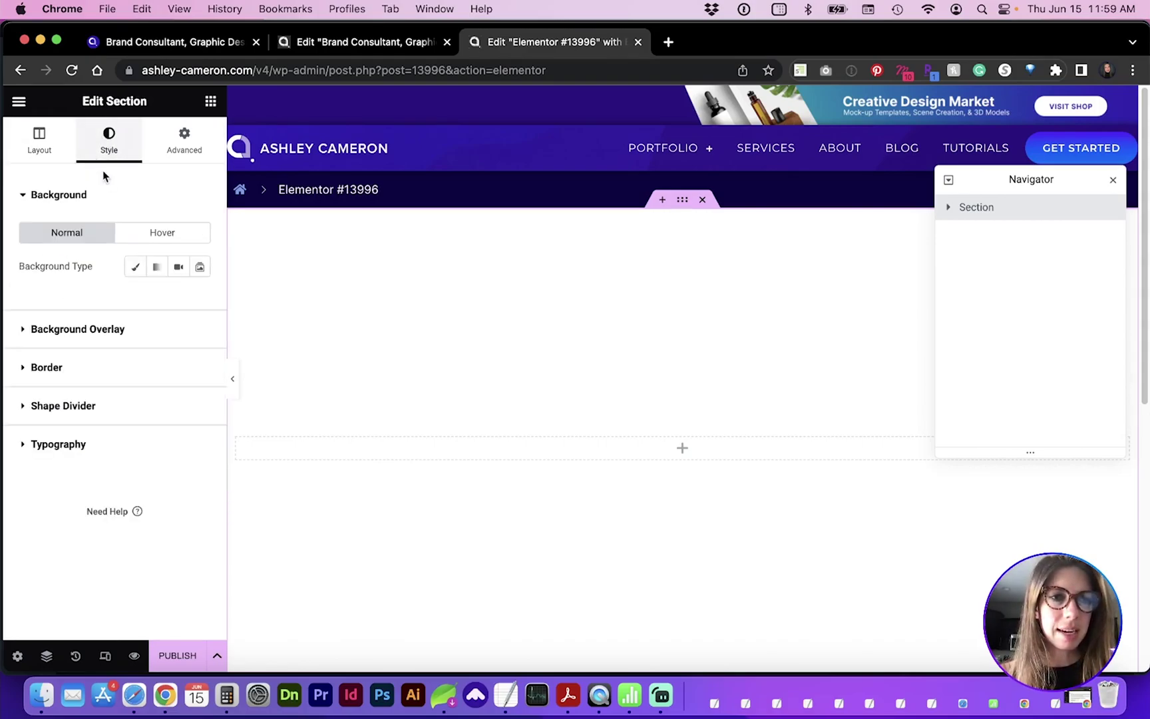
pyautogui.click(200, 267)
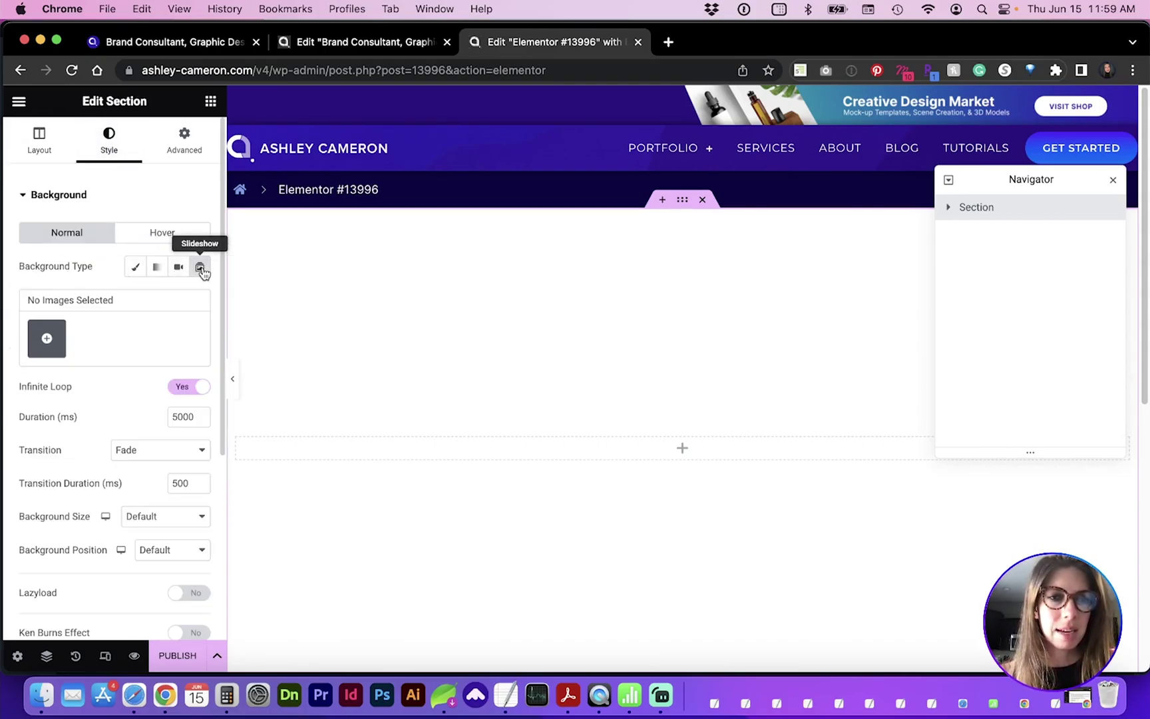
pyautogui.click(48, 340)
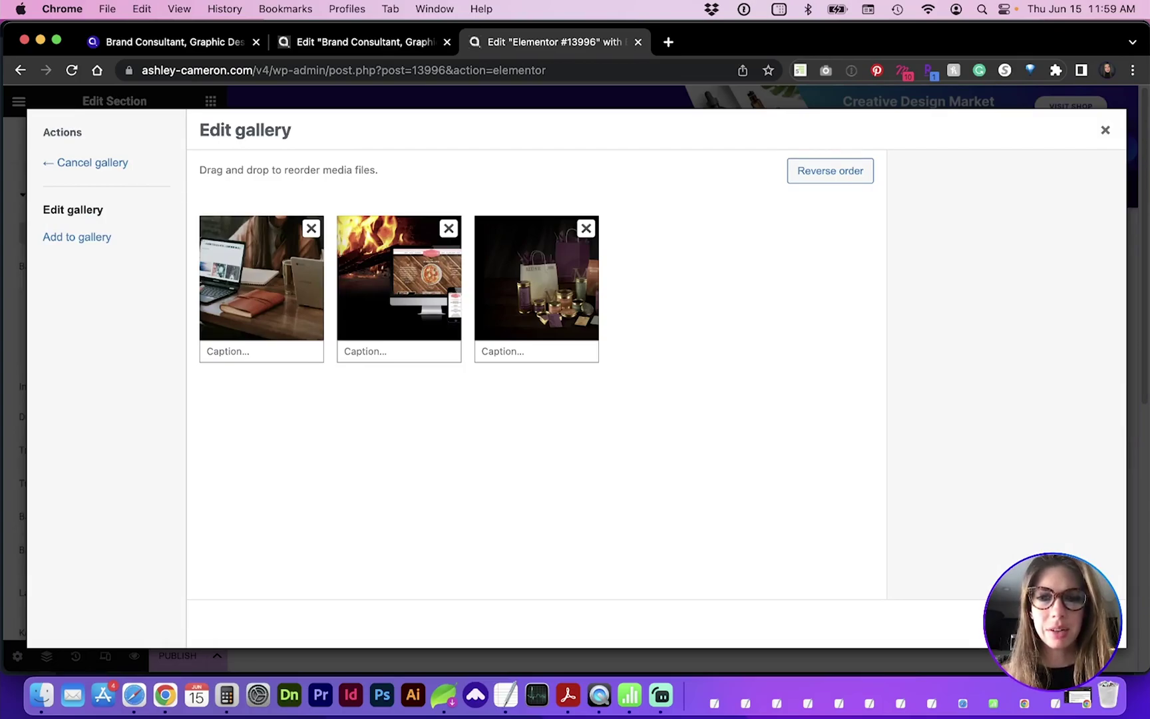
pyautogui.moveTo(520, 290)
pyautogui.mouseDown()
pyautogui.moveTo(259, 318)
pyautogui.moveTo(547, 323)
pyautogui.moveTo(532, 293)
pyautogui.mouseUp()
pyautogui.click(1064, 624)
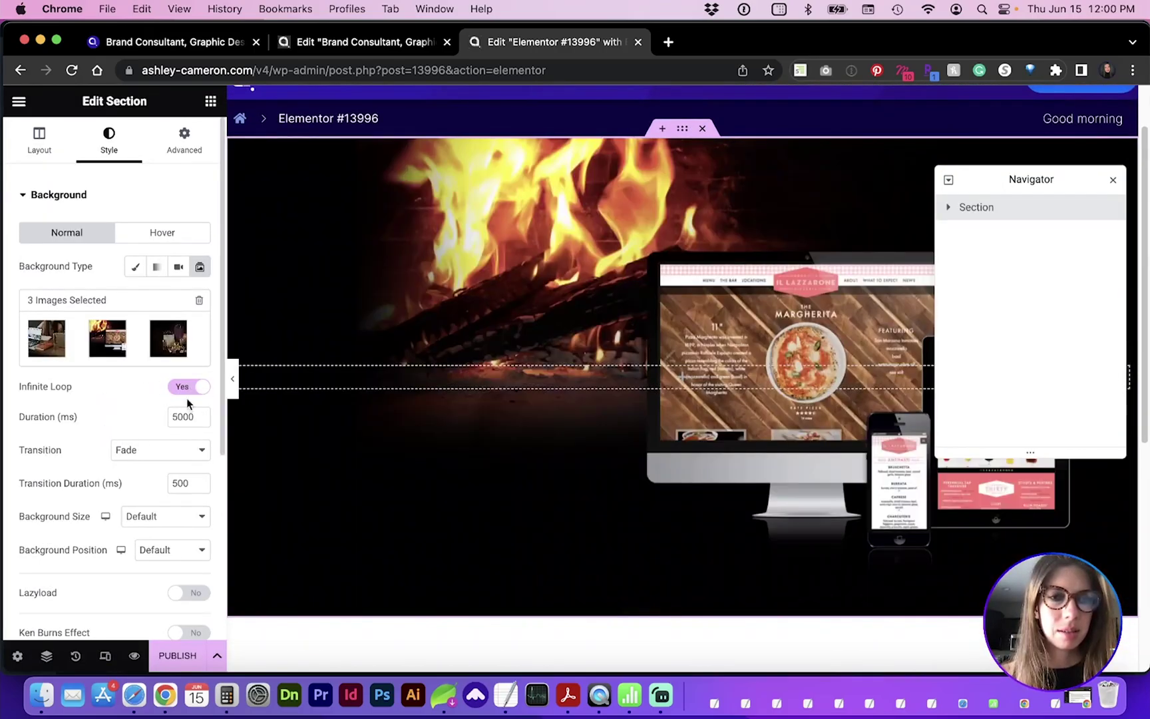
# Review the section's remaining background options including Background Overlay, then select its column.
pyautogui.scroll(-3, 159, 476)
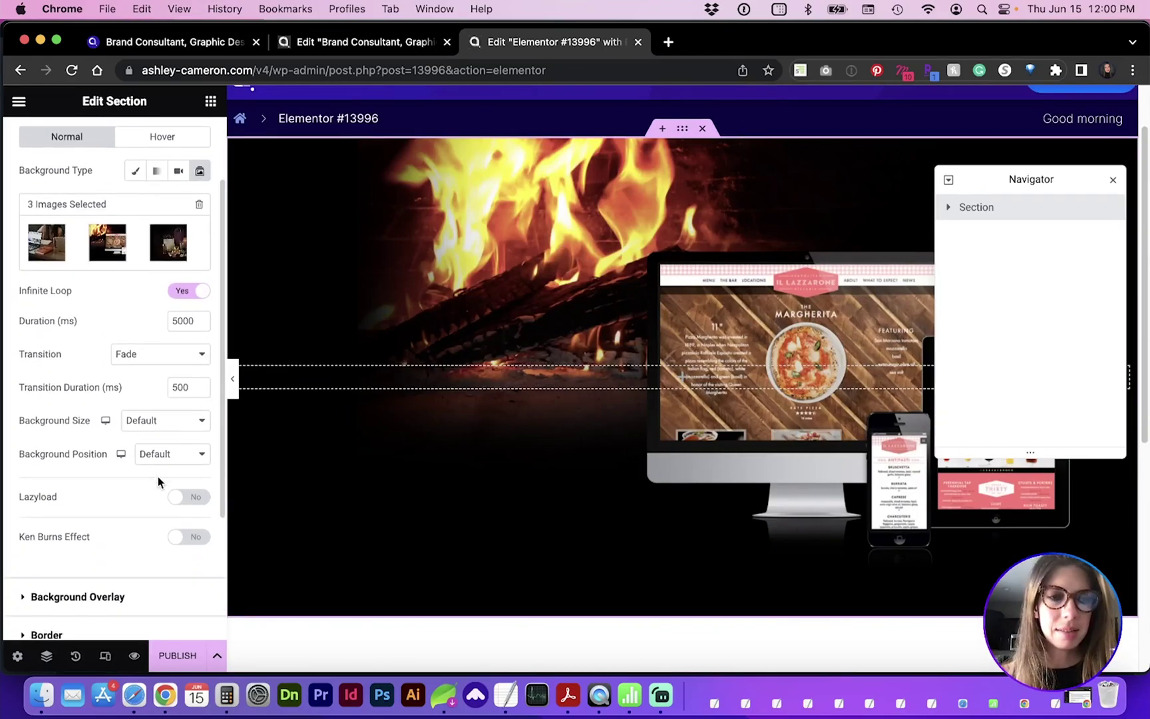
pyautogui.scroll(-1, 158, 480)
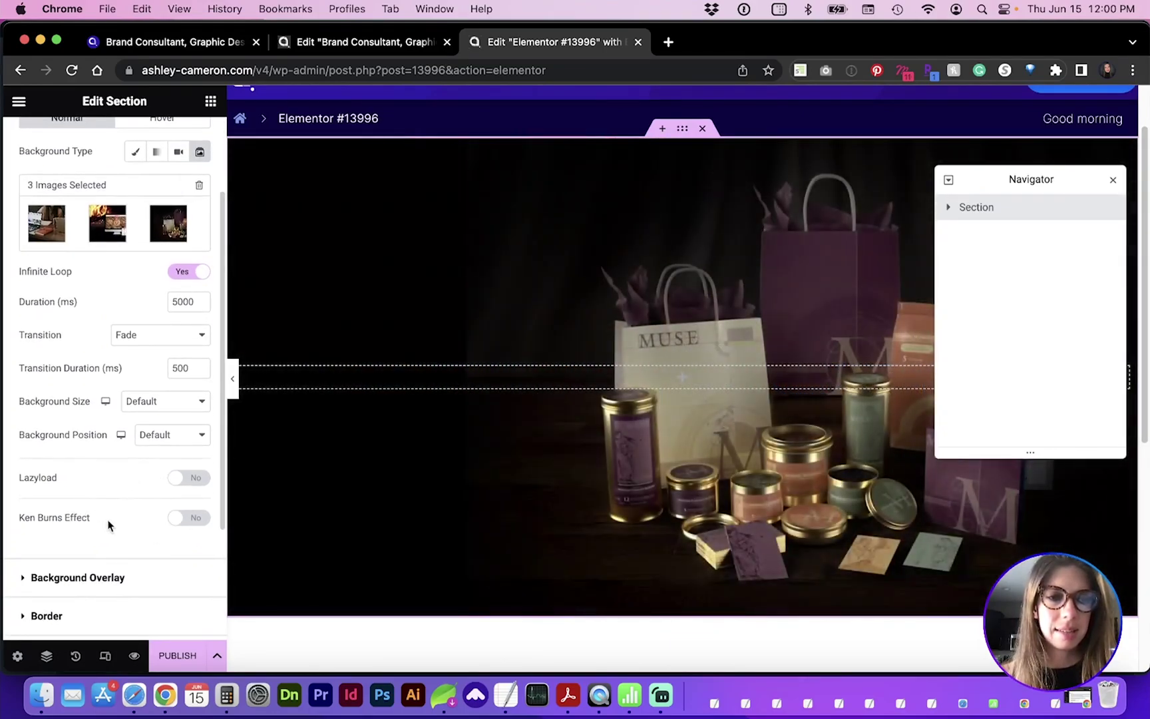
pyautogui.scroll(-3, 184, 524)
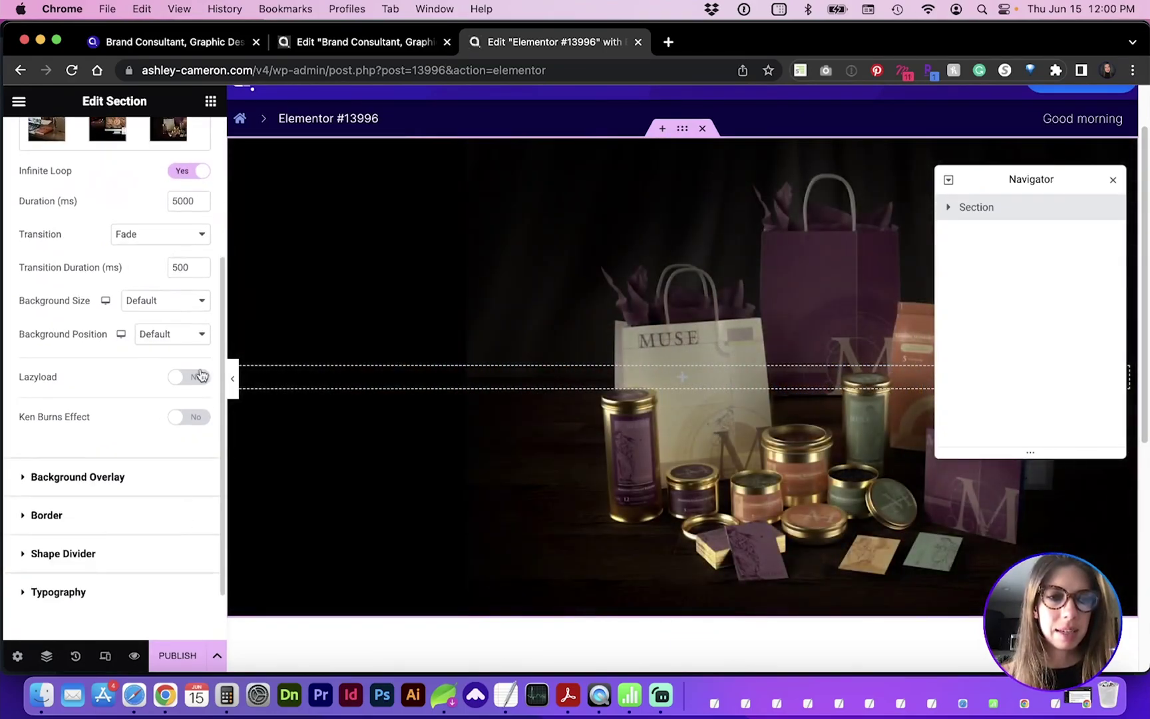
pyautogui.click(120, 477)
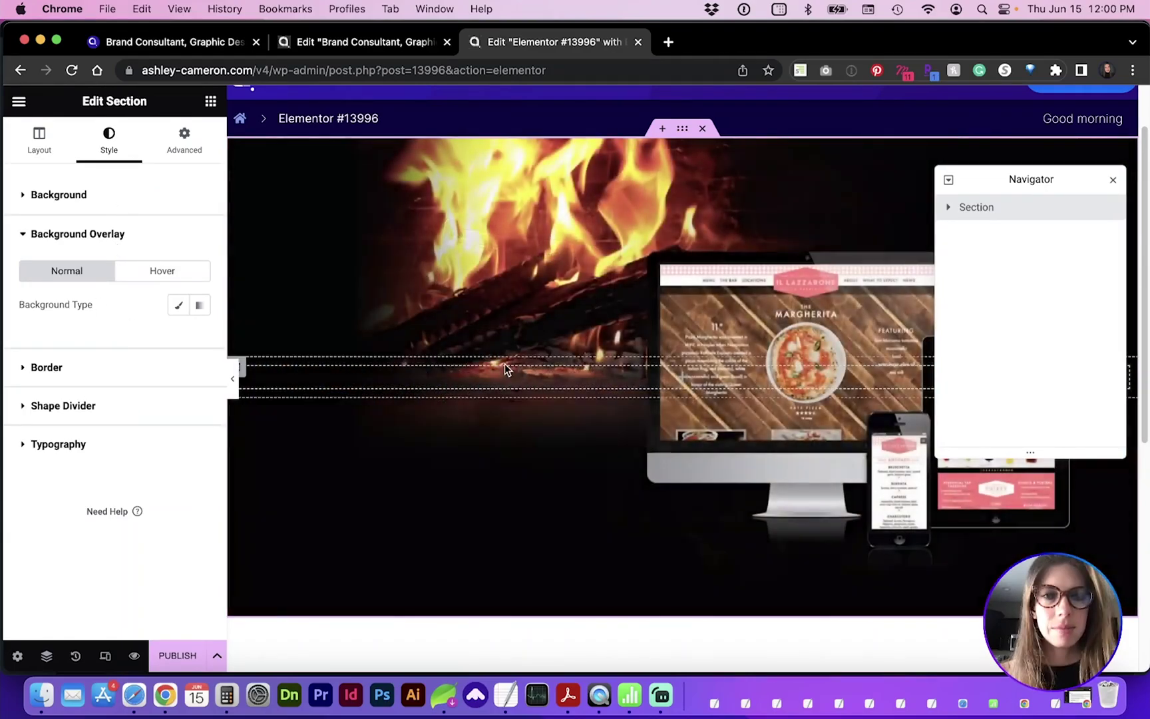
pyautogui.click(504, 362)
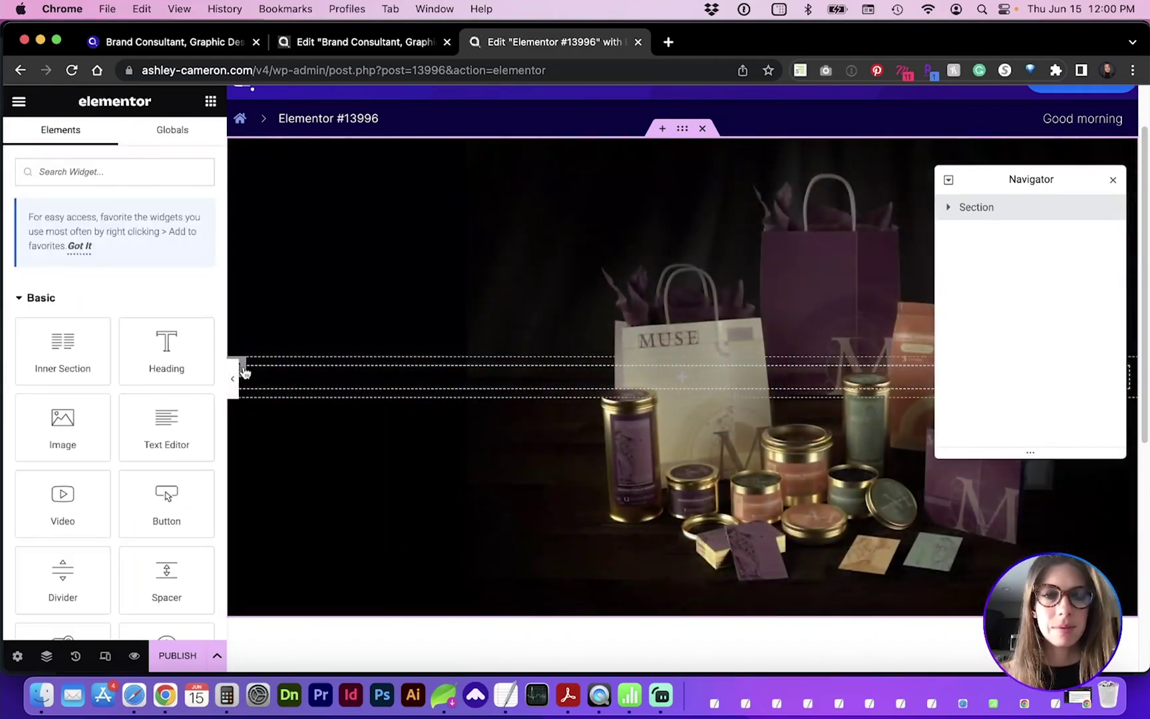
pyautogui.click(242, 368)
# Add a second column to the section from the column's right-click menu.
pyautogui.rightClick(243, 371)
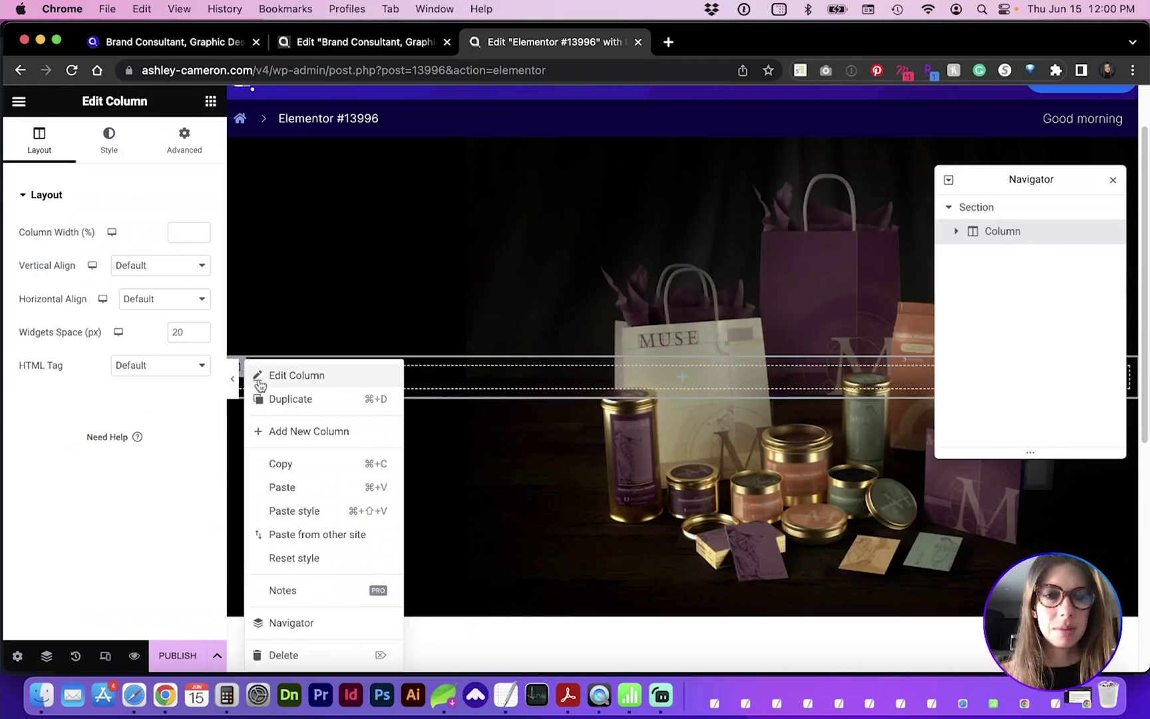
pyautogui.click(284, 433)
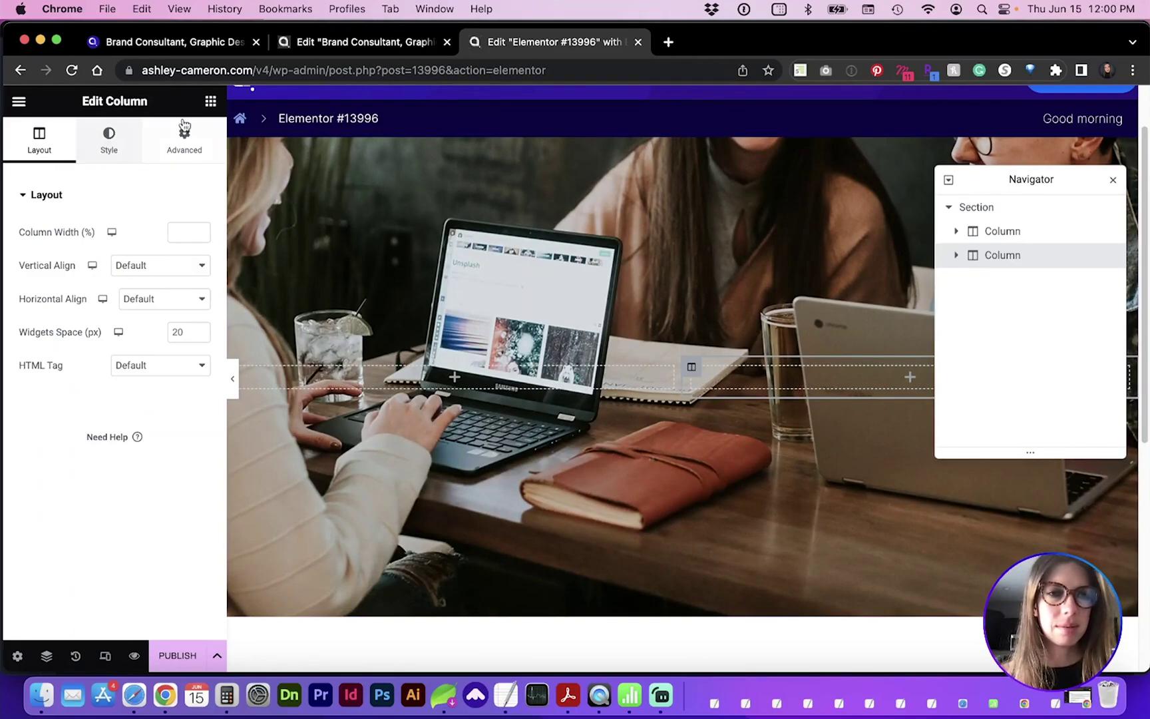
pyautogui.click(210, 102)
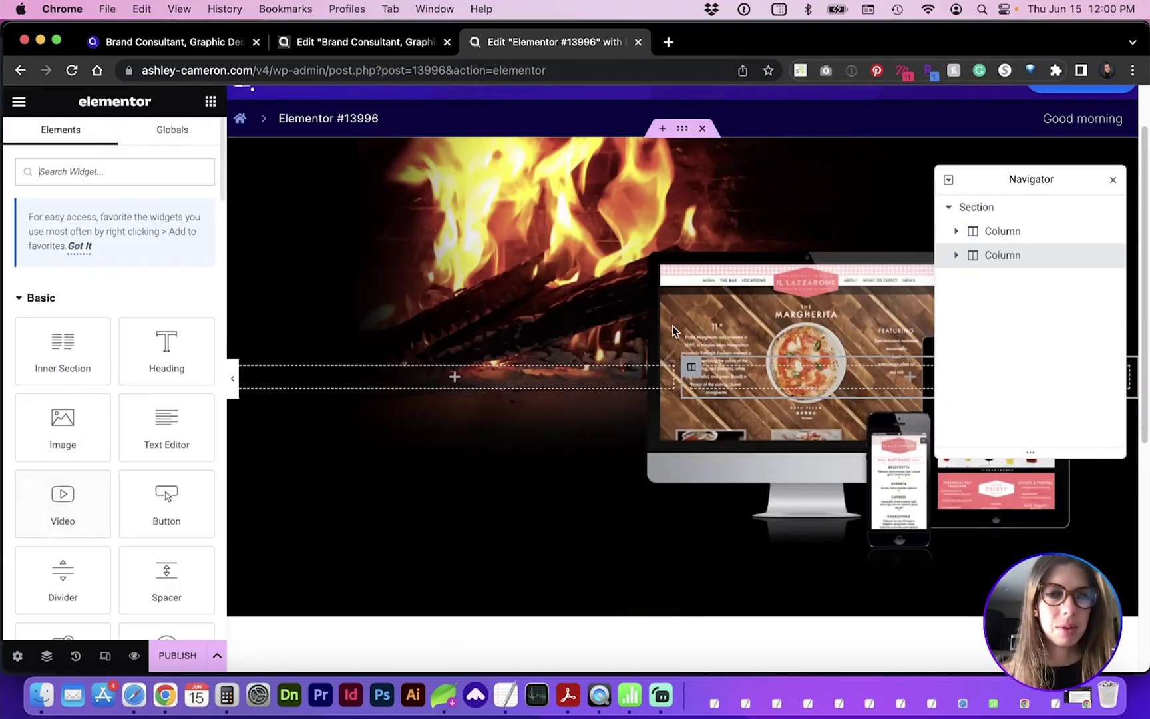
# Set the new column's background type to Slideshow and begin adding images.
pyautogui.click(691, 366)
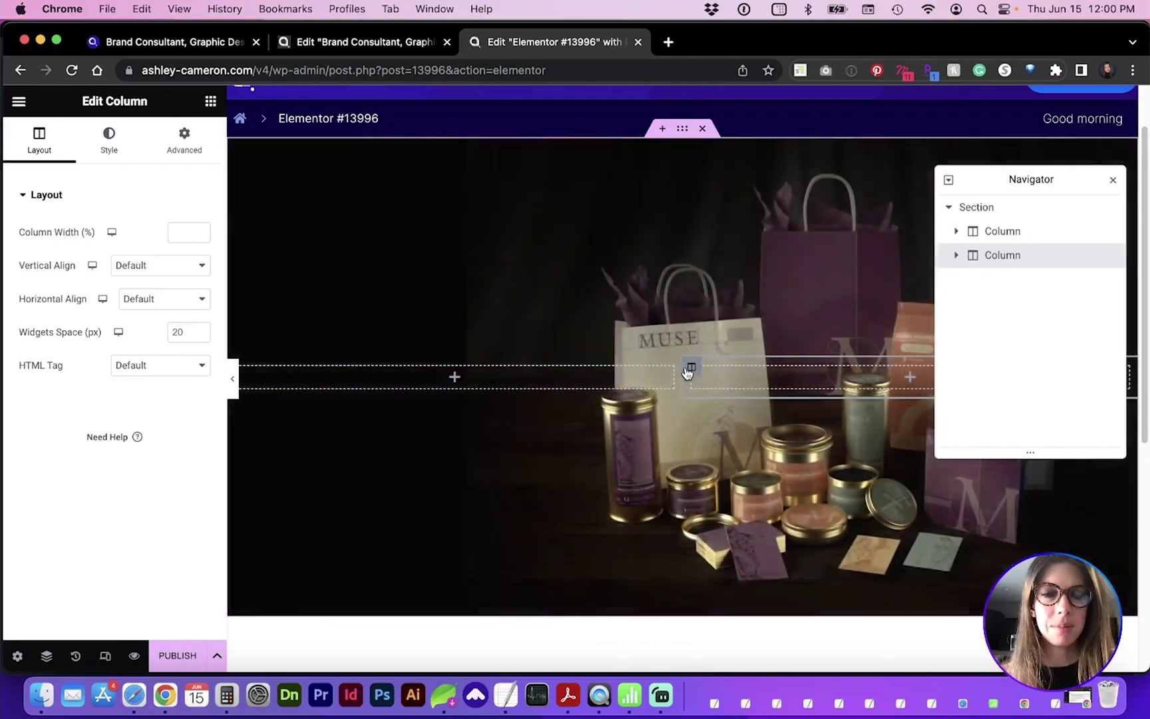
pyautogui.click(109, 145)
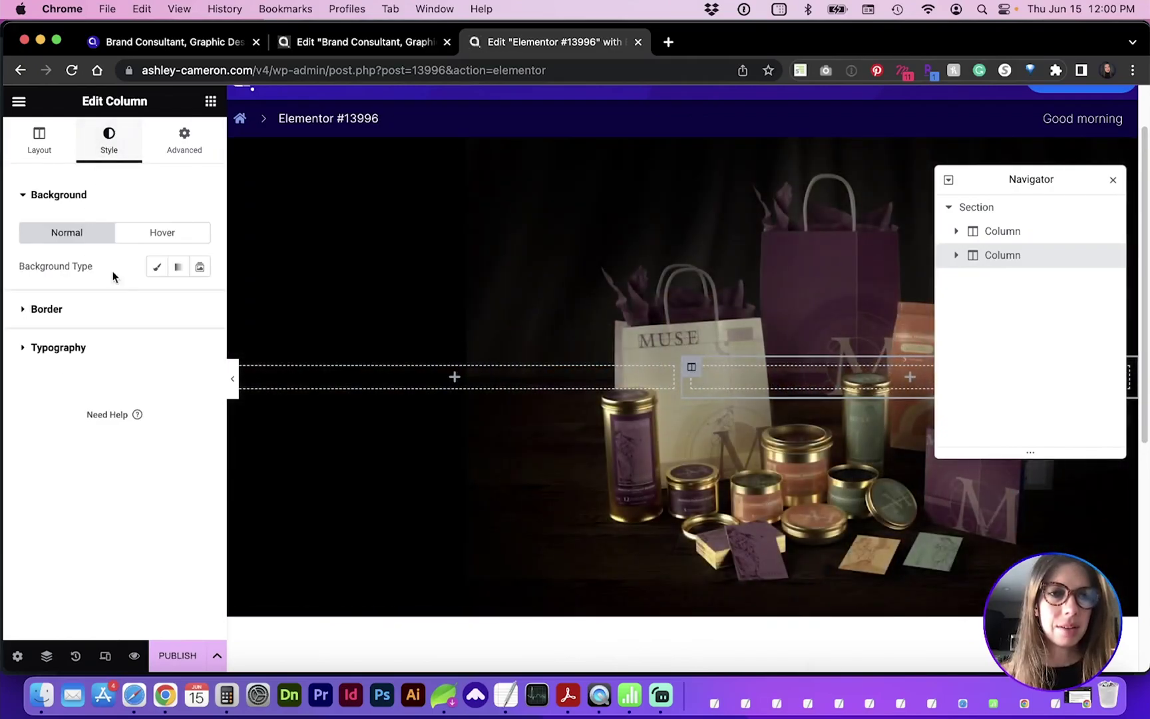
pyautogui.click(200, 267)
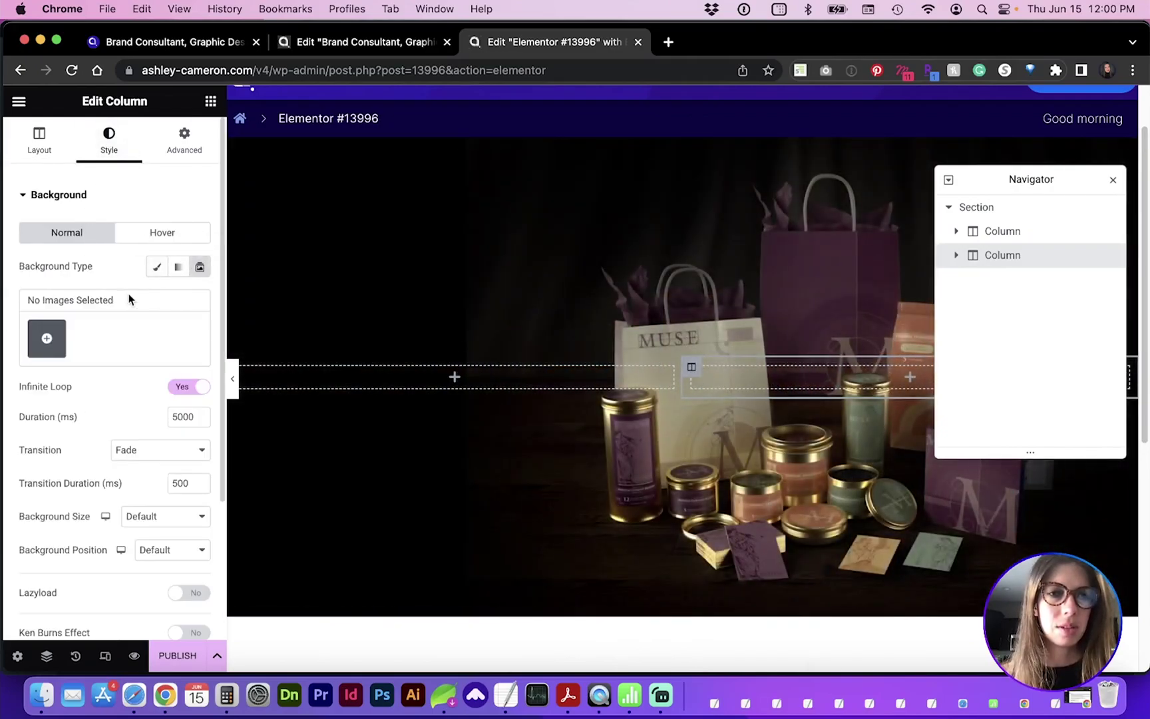
pyautogui.click(44, 336)
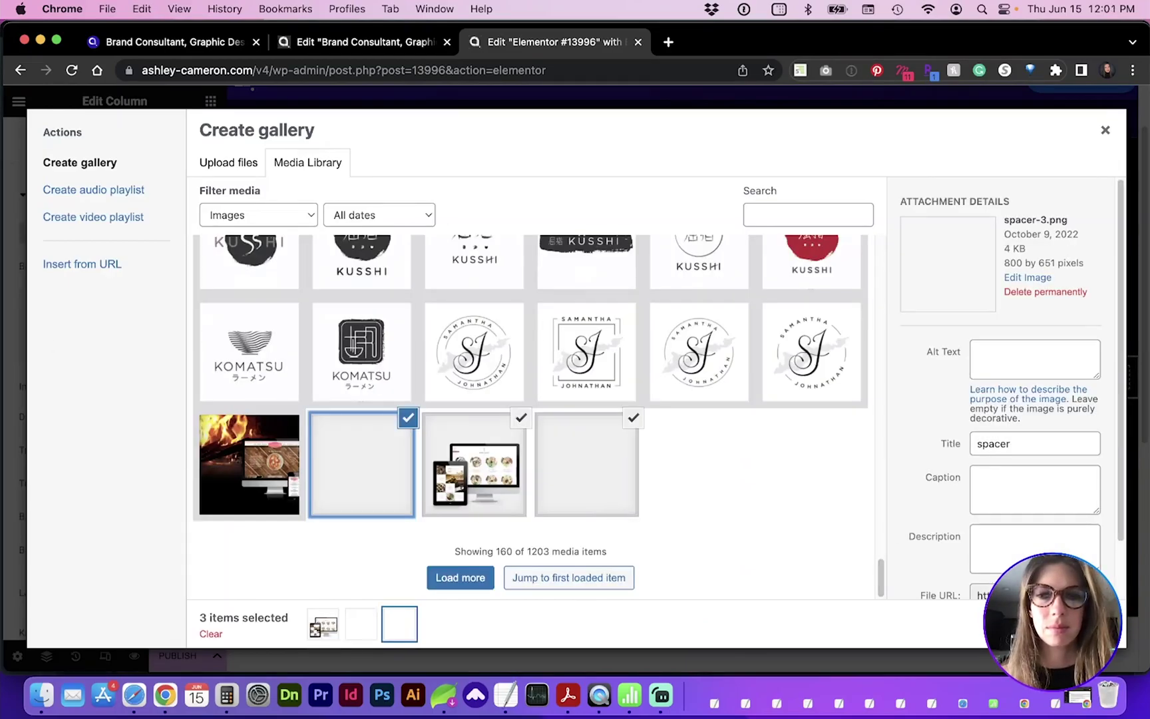
# Build the column's three-image gallery with the blank spacer image moved first, and insert it.
pyautogui.click(1041, 622)
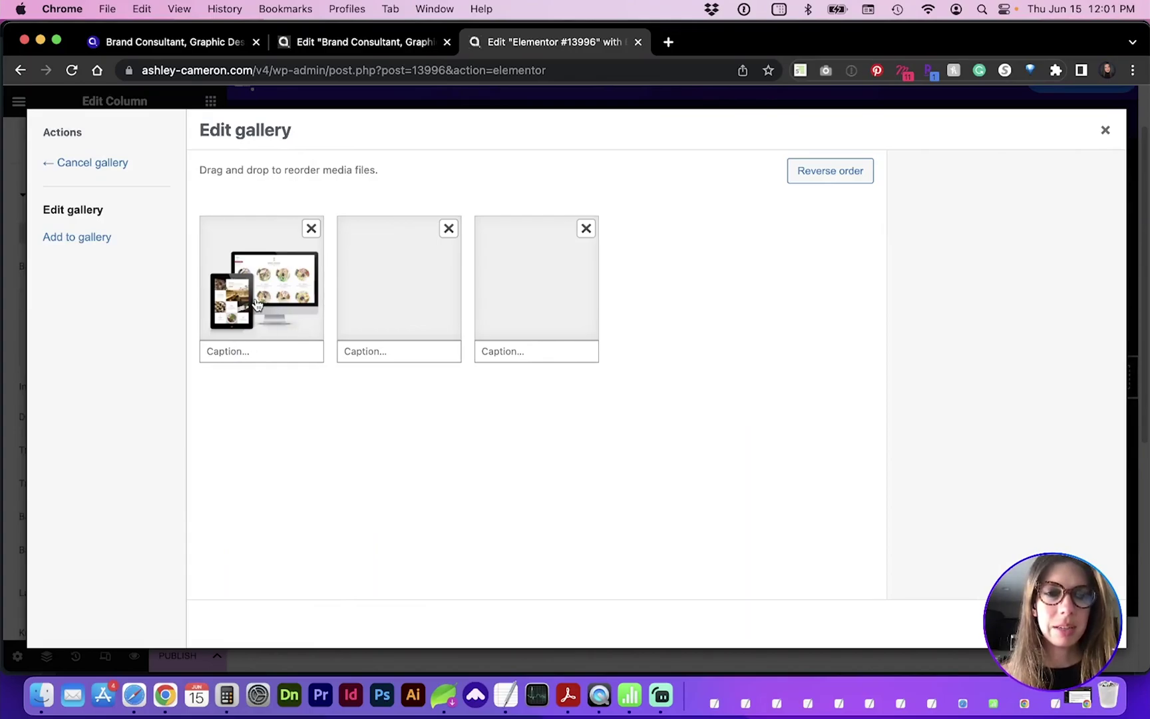
pyautogui.click(398, 305)
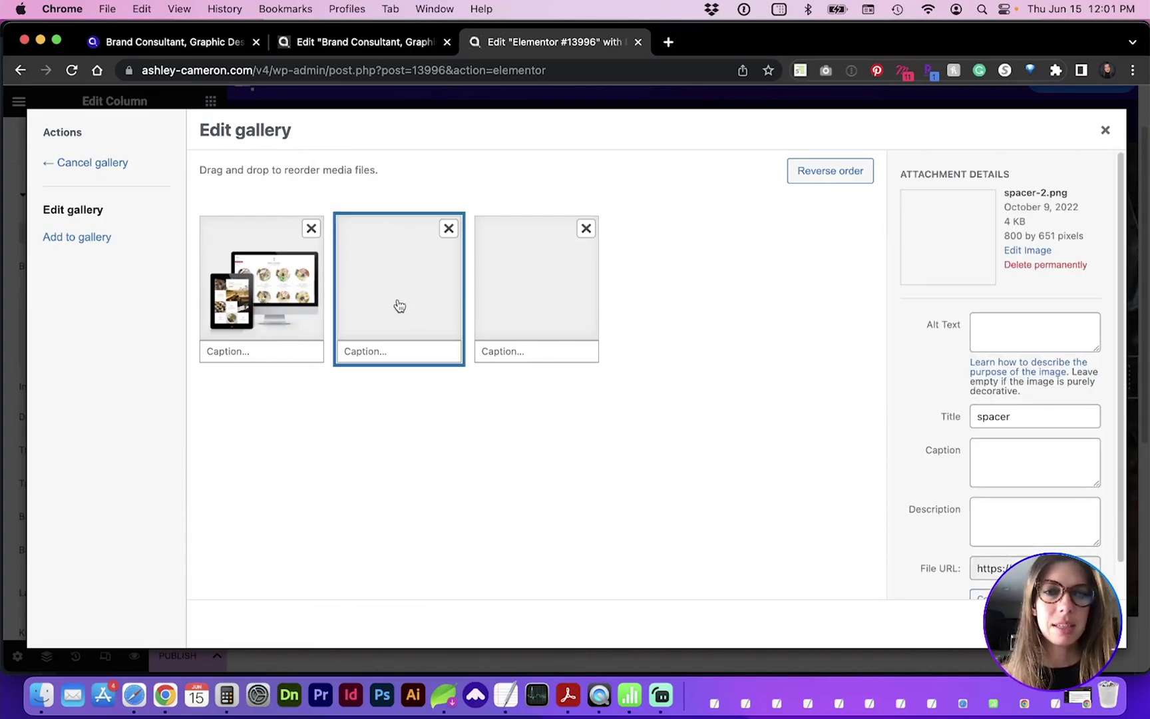
pyautogui.click(512, 297)
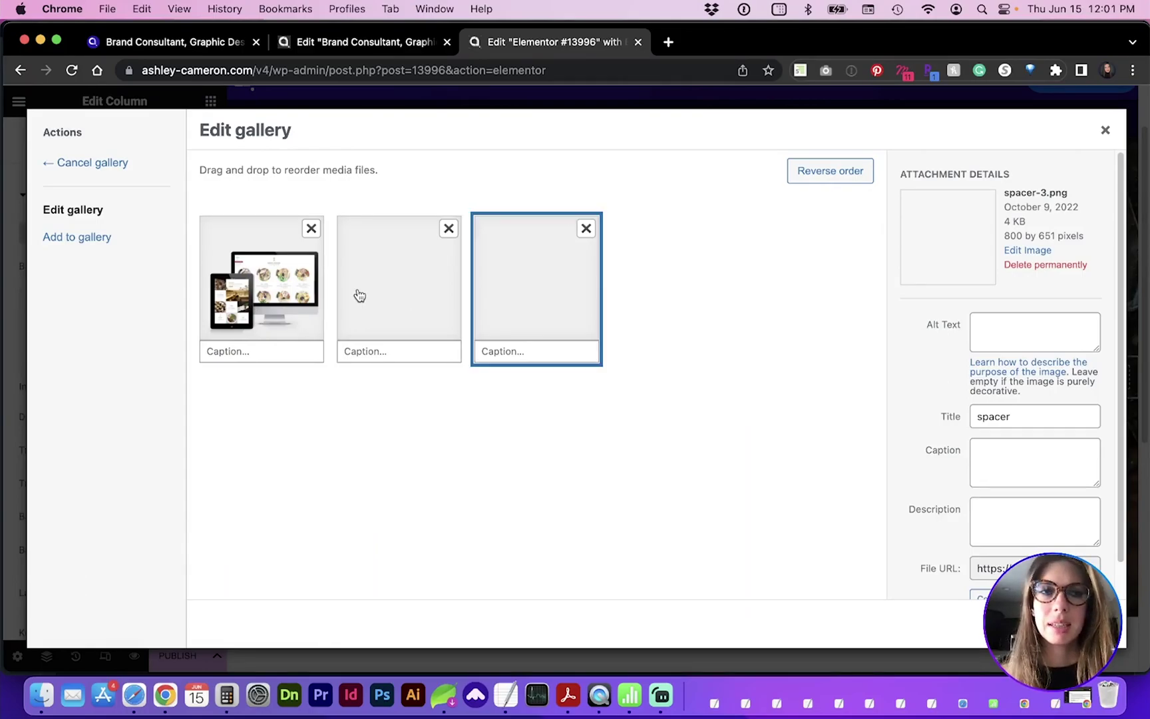
pyautogui.click(384, 298)
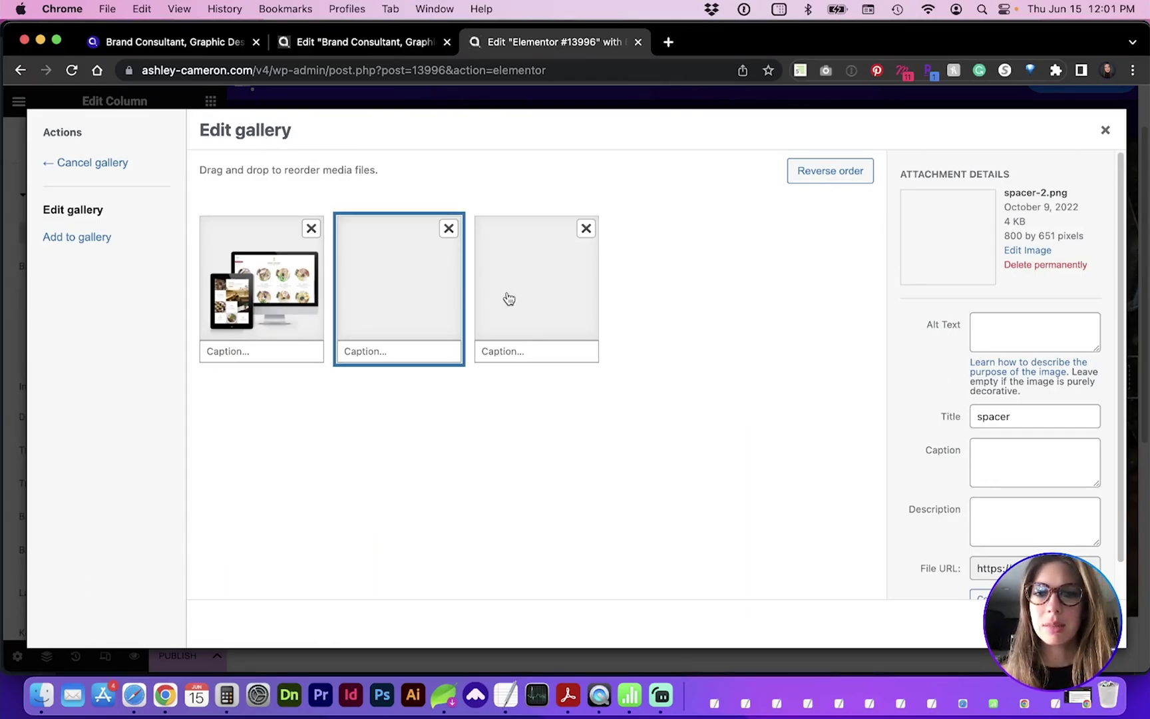
pyautogui.click(507, 298)
pyautogui.click(398, 294)
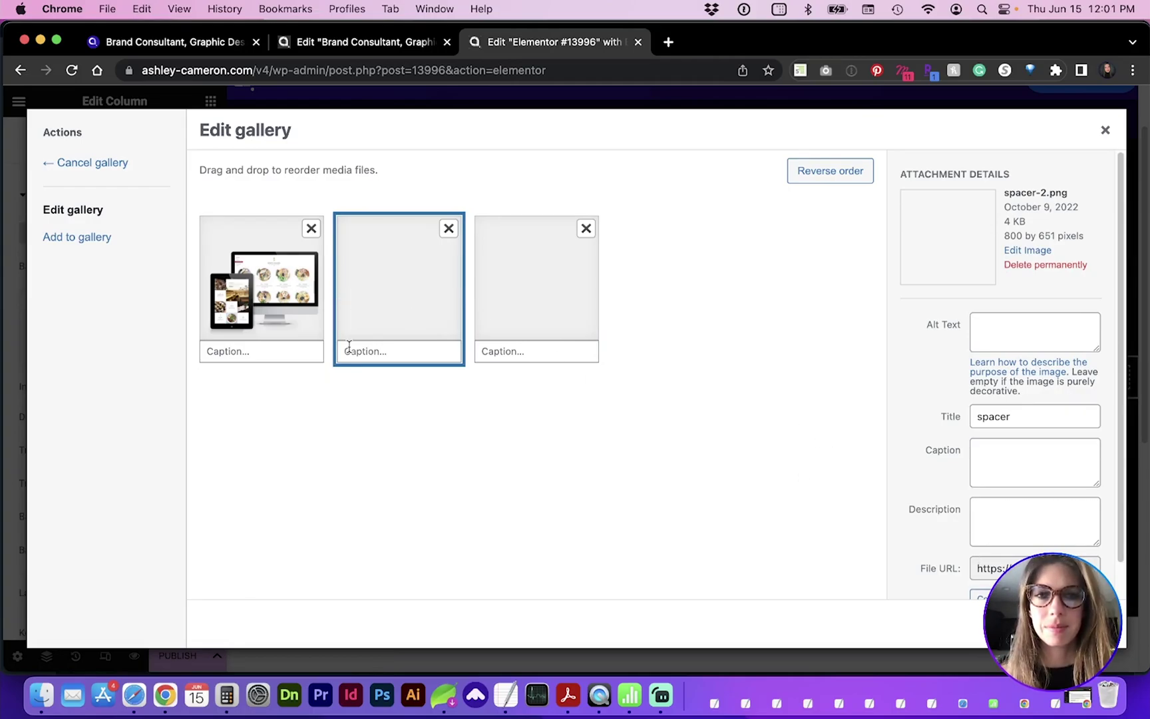
pyautogui.moveTo(259, 300); pyautogui.dragTo(436, 297)
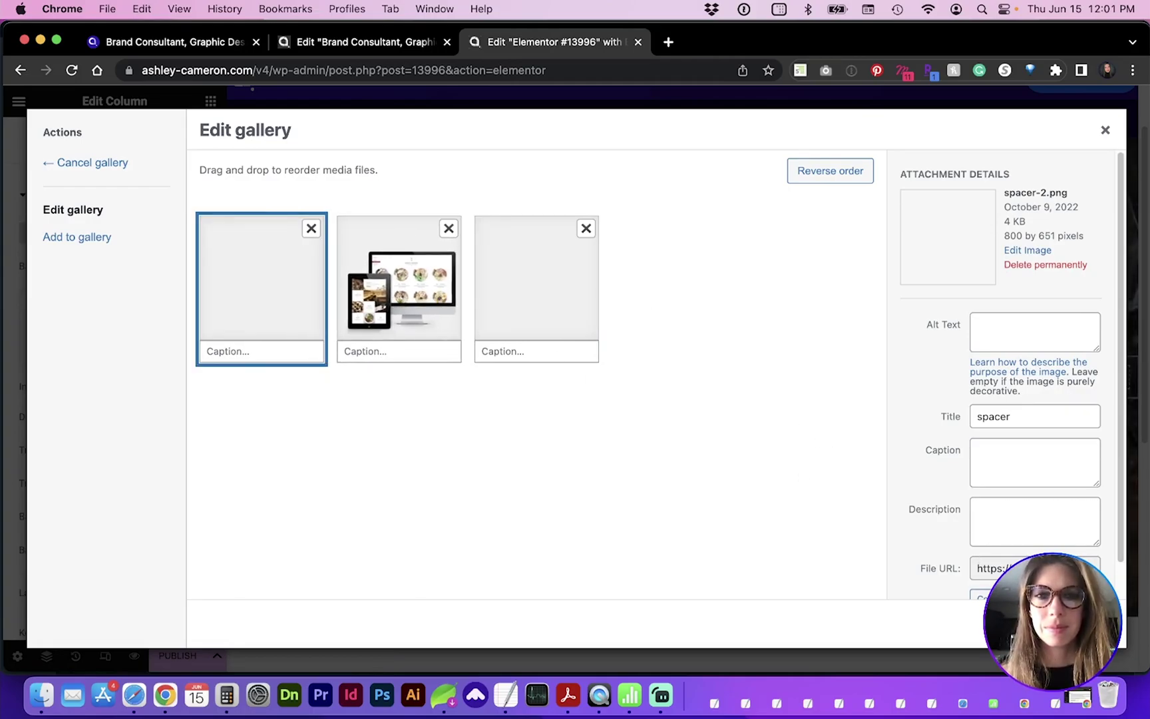
pyautogui.click(1065, 623)
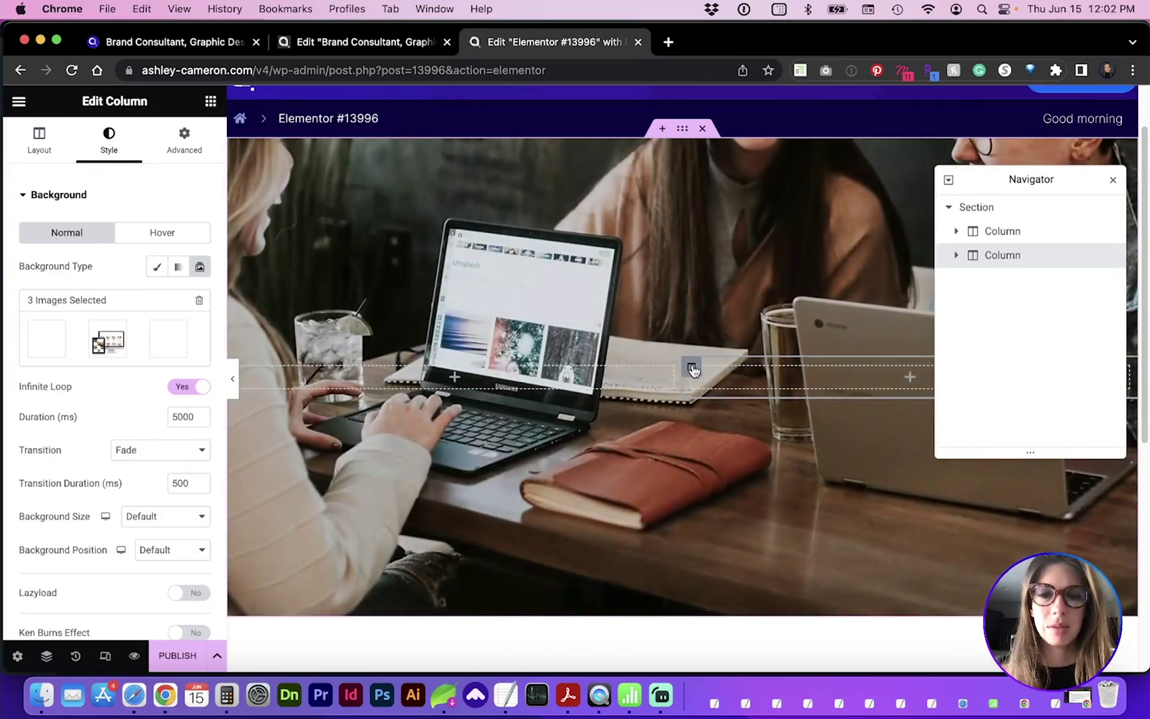
# Drag the slideshow column above the other one in the Navigator so it sits first.
pyautogui.moveTo(692, 370); pyautogui.dragTo(244, 368)
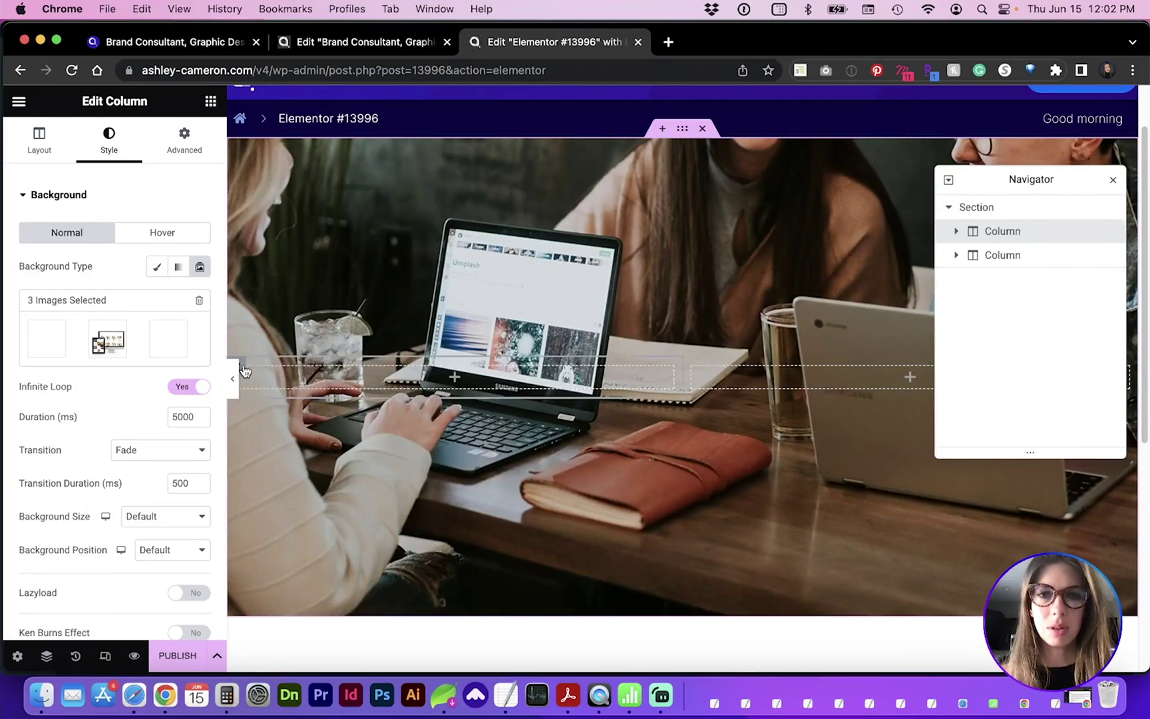
pyautogui.moveTo(979, 231); pyautogui.dragTo(978, 222)
pyautogui.click(976, 256)
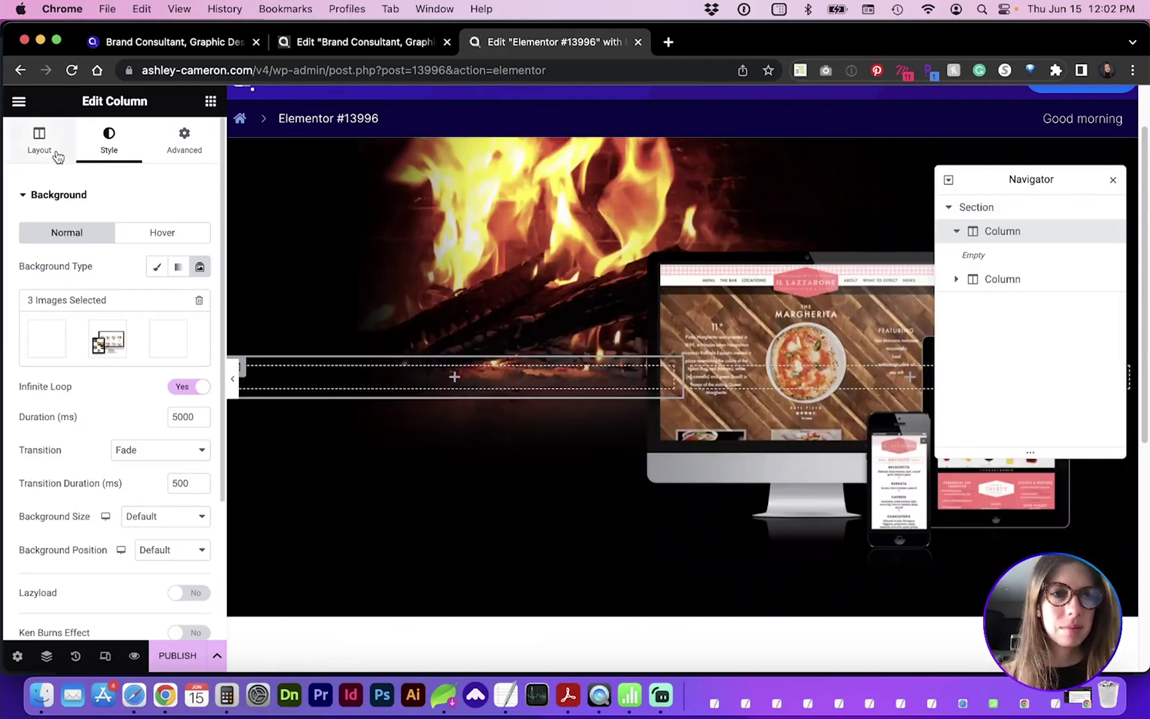
pyautogui.click(57, 156)
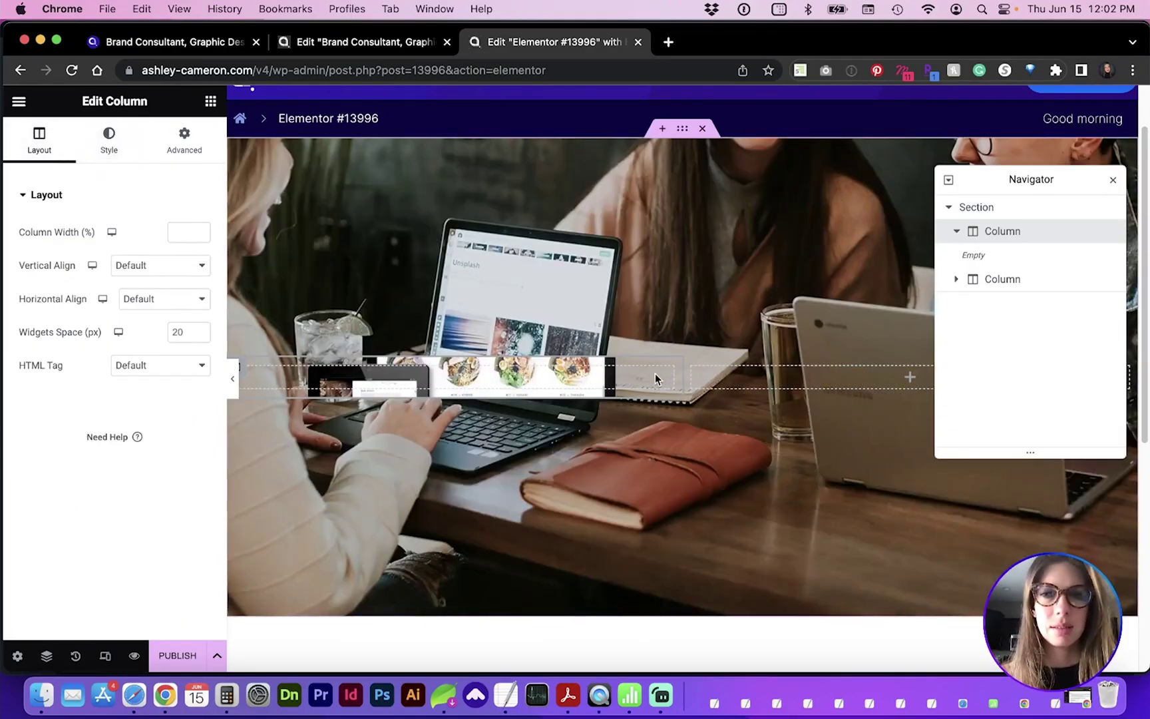
# Add a Spacer widget to the empty left column and set its space to 365.
pyautogui.click(210, 101)
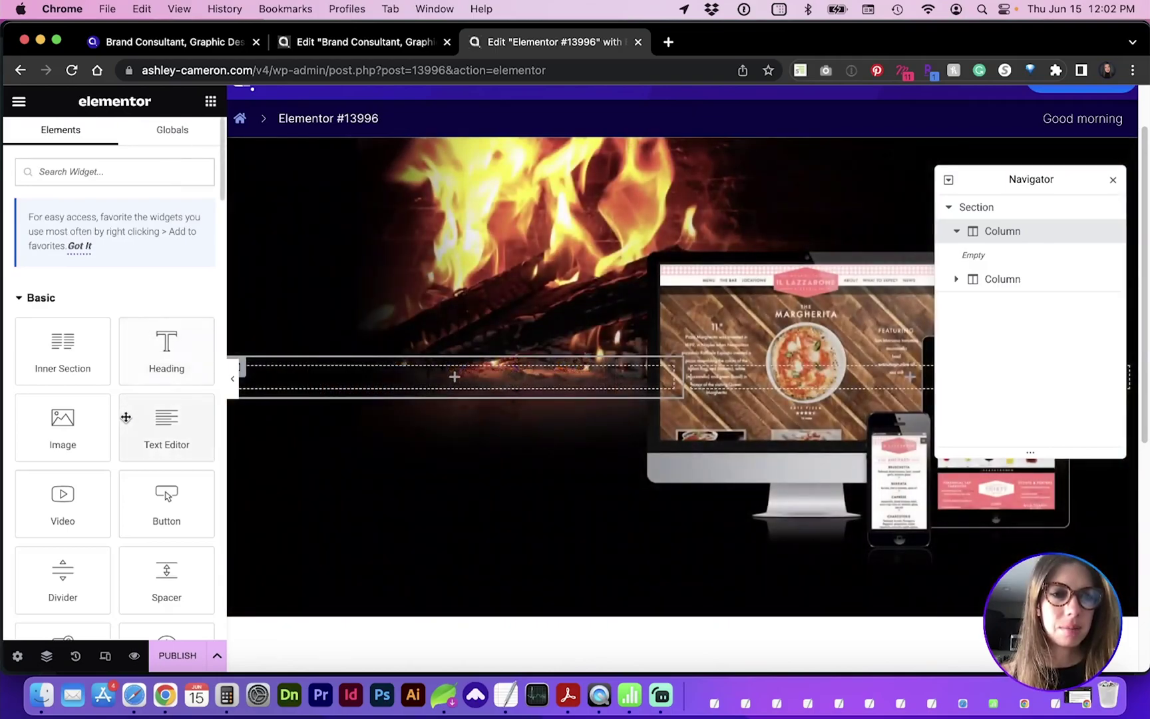
pyautogui.scroll(-3, 121, 419)
pyautogui.moveTo(186, 490); pyautogui.dragTo(345, 372)
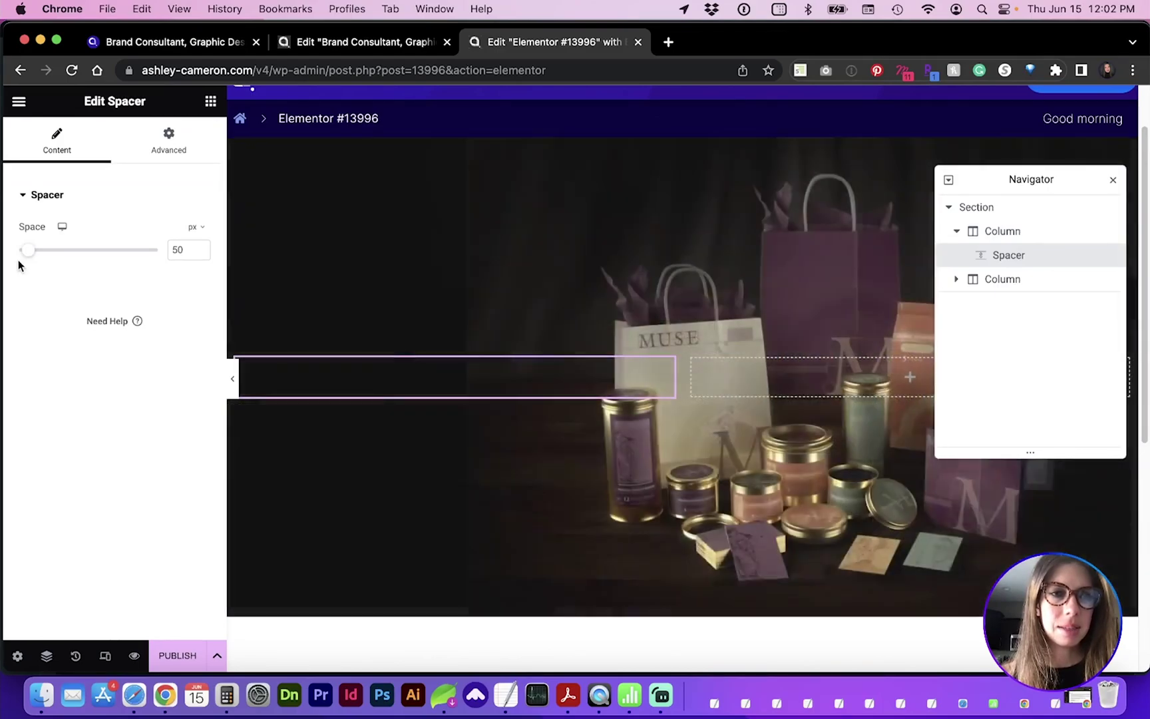
pyautogui.moveTo(27, 250); pyautogui.dragTo(102, 251)
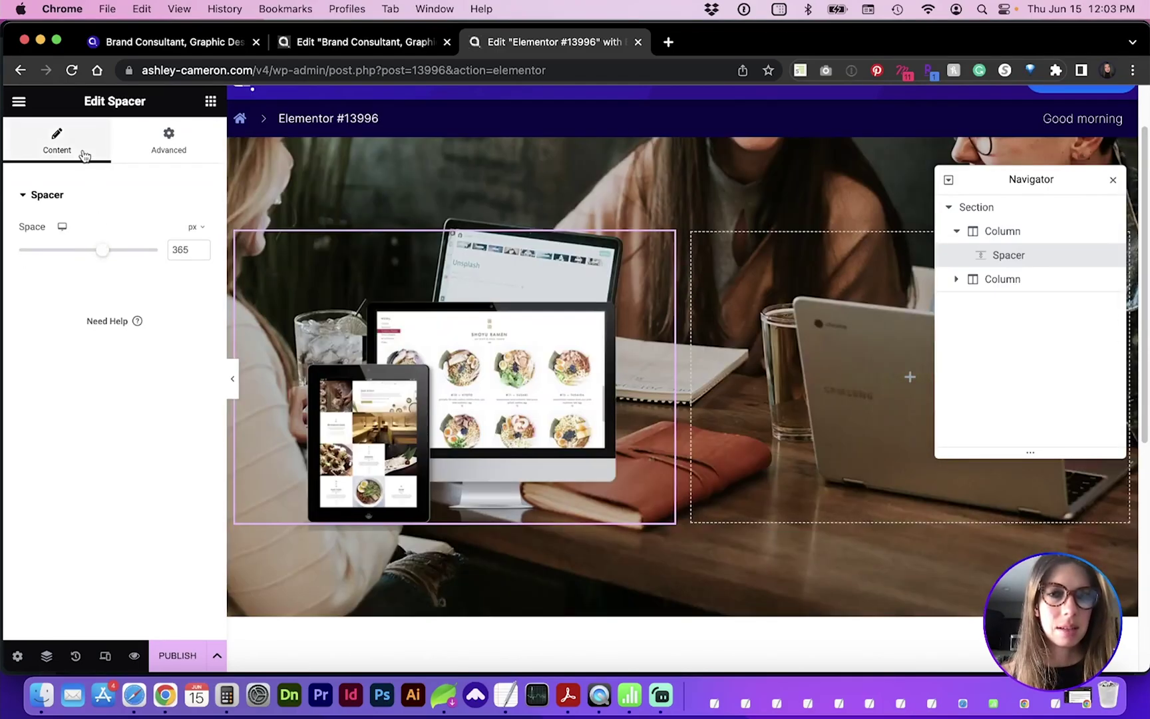
# Set the slideshow column's background size to Cover and narrow the column slightly.
pyautogui.click(236, 232)
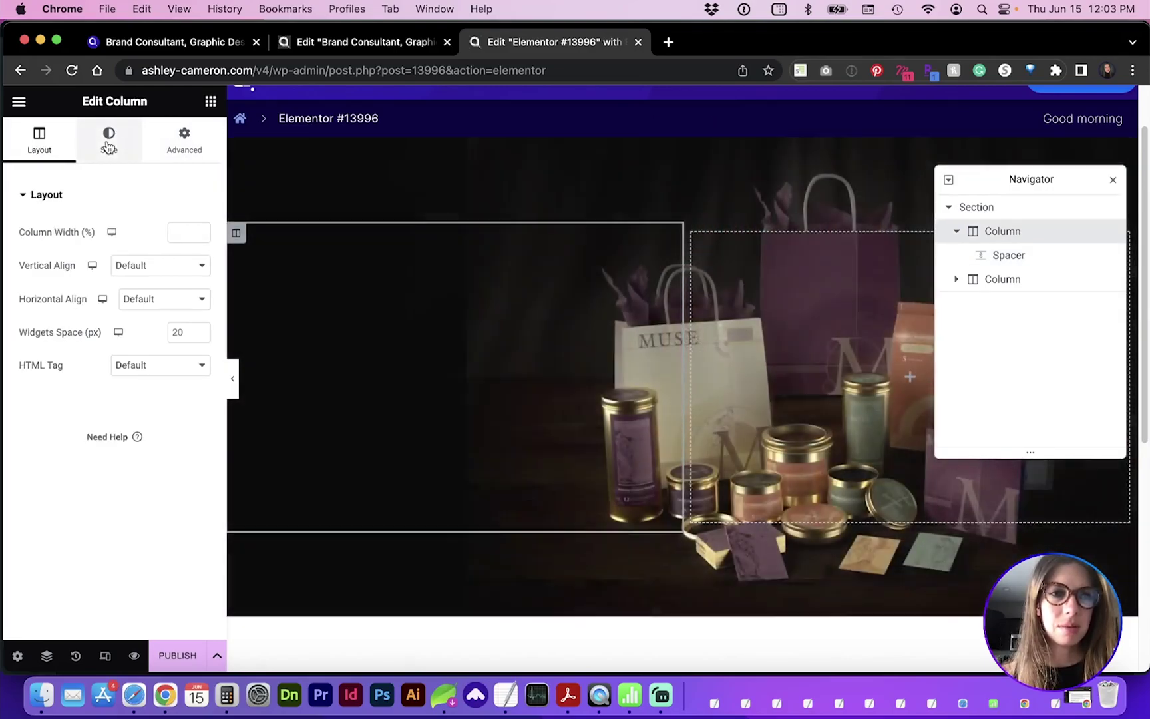
pyautogui.click(108, 146)
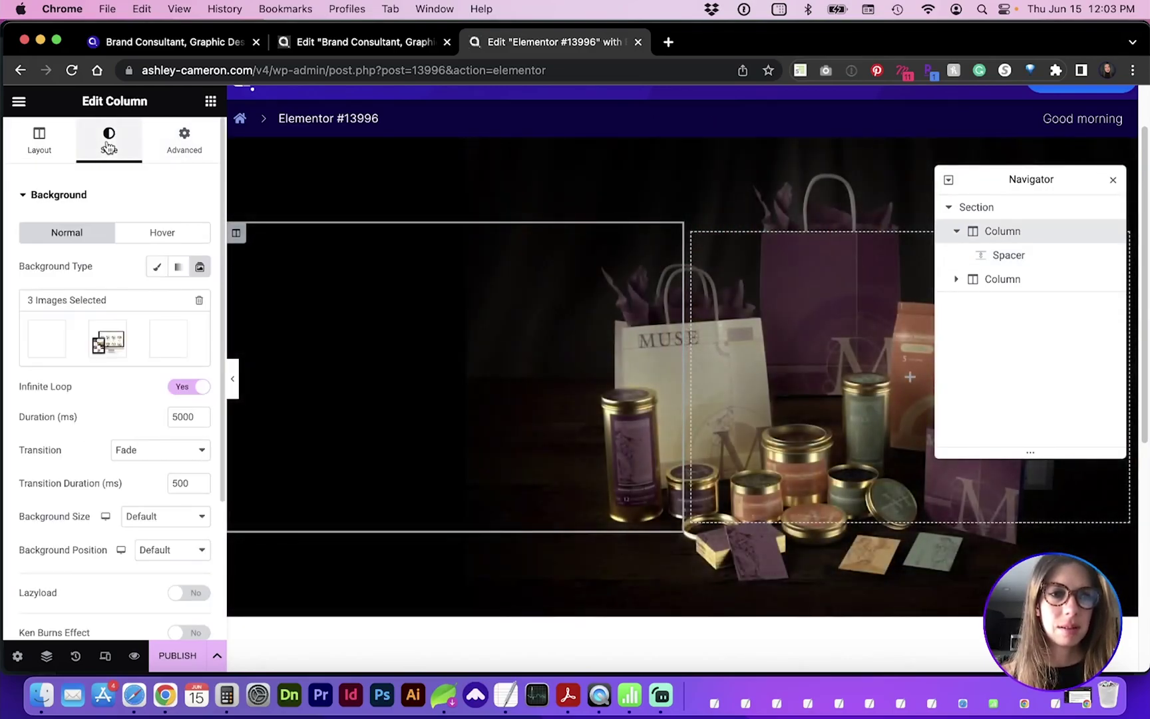
pyautogui.scroll(-2, 126, 453)
pyautogui.click(155, 474)
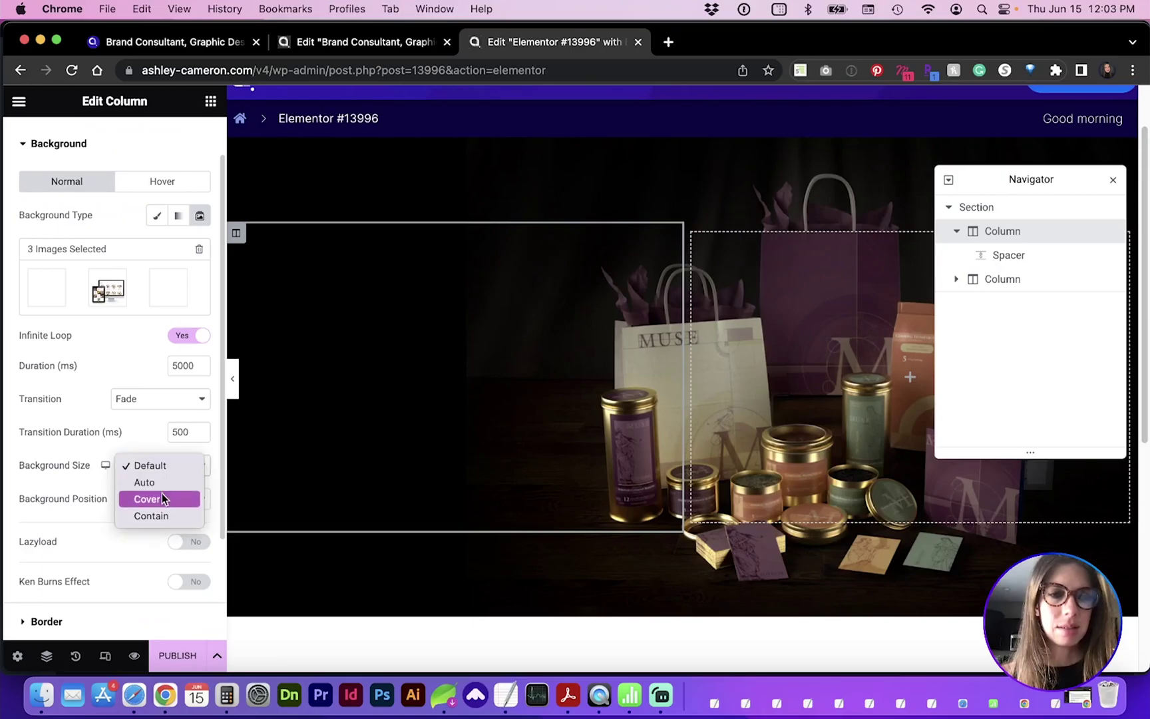
pyautogui.press('Escape')
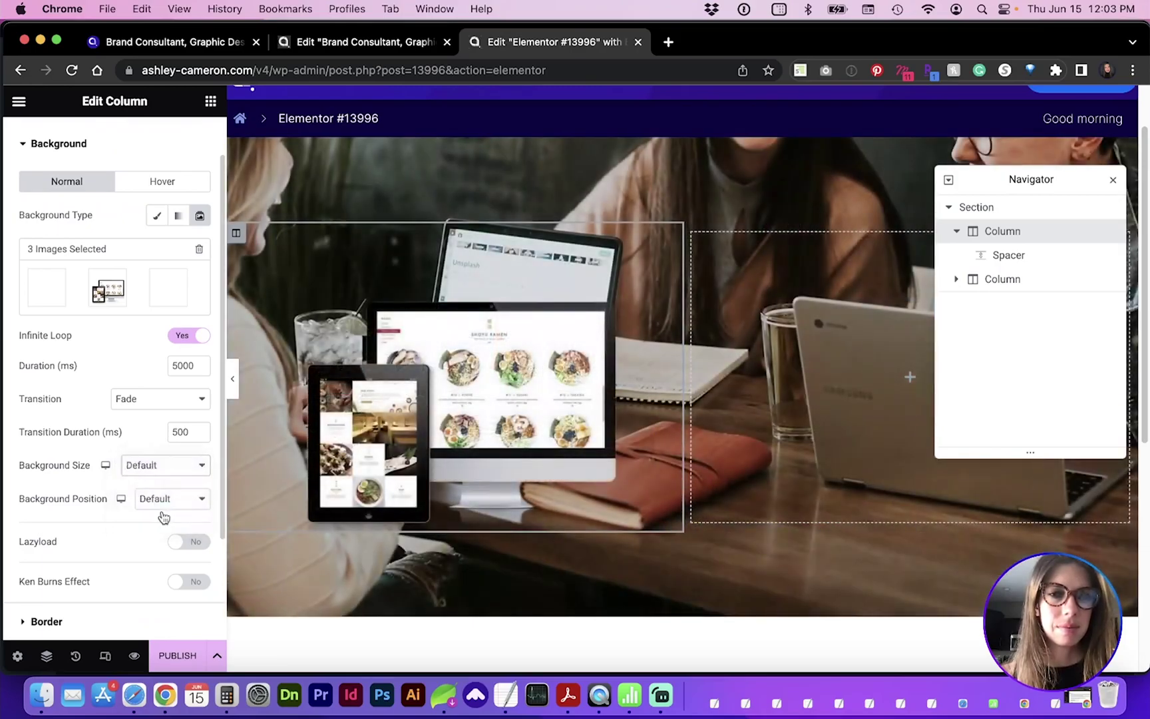
pyautogui.click(163, 466)
pyautogui.click(157, 450)
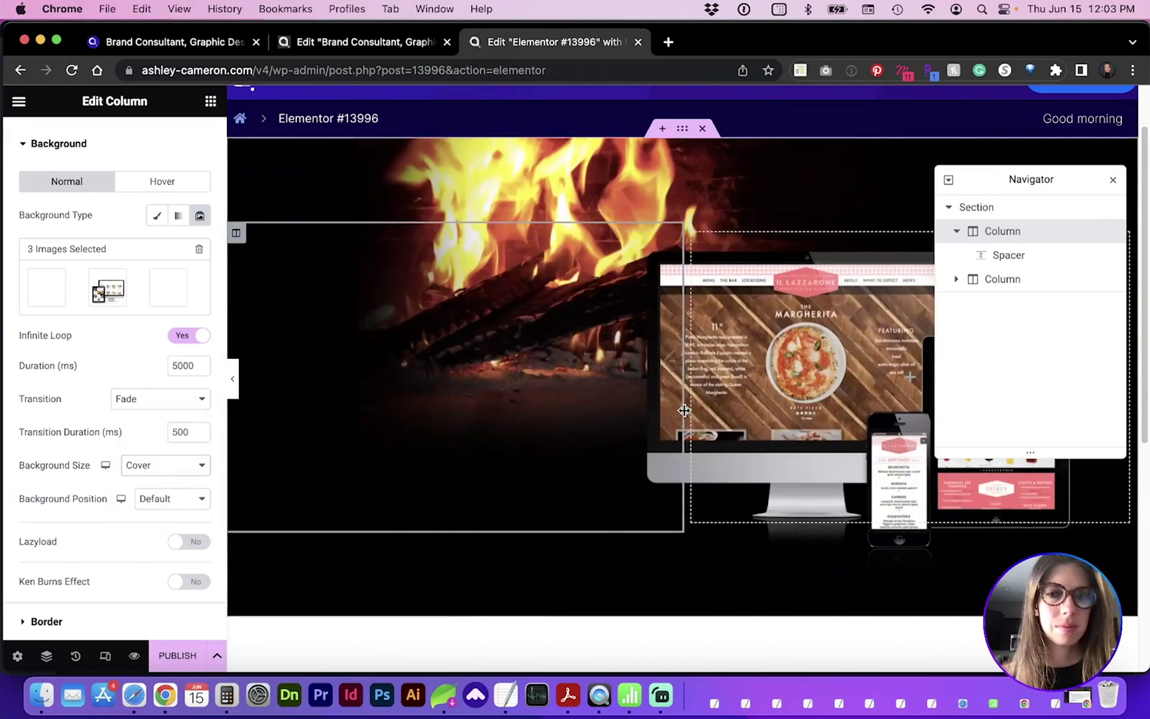
pyautogui.moveTo(684, 410); pyautogui.dragTo(642, 411)
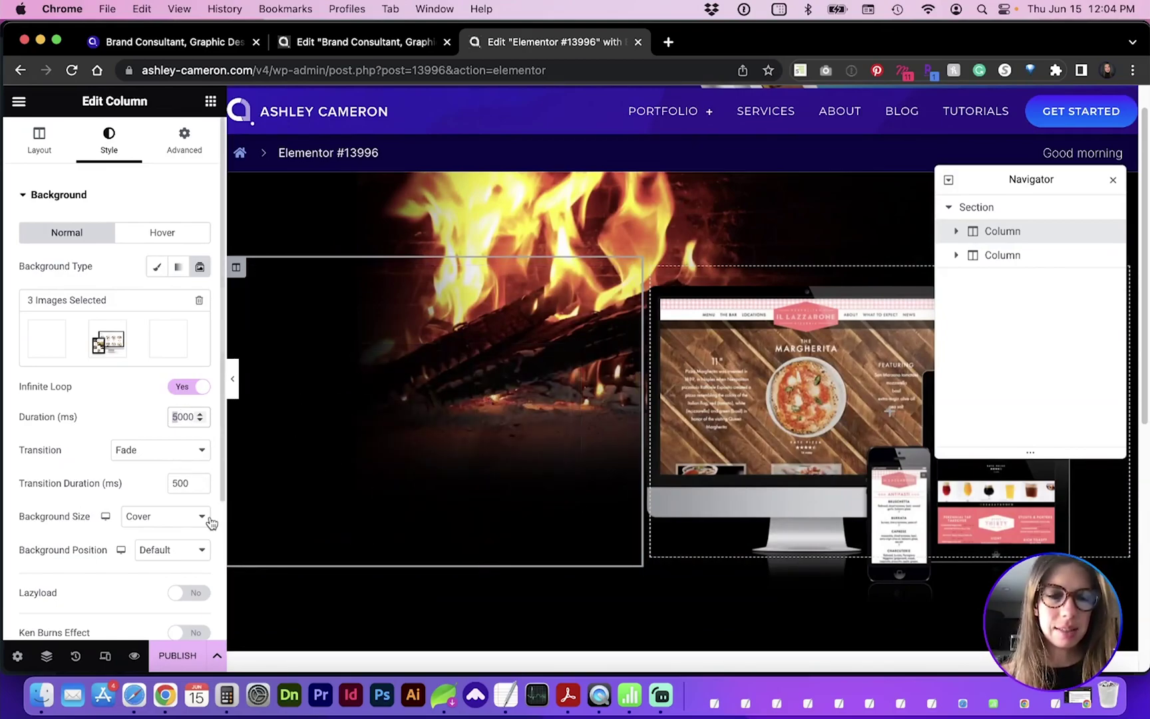
# Enter 3000 as the left column's background slideshow duration (ms), replacing 5000.
pyautogui.write('3')
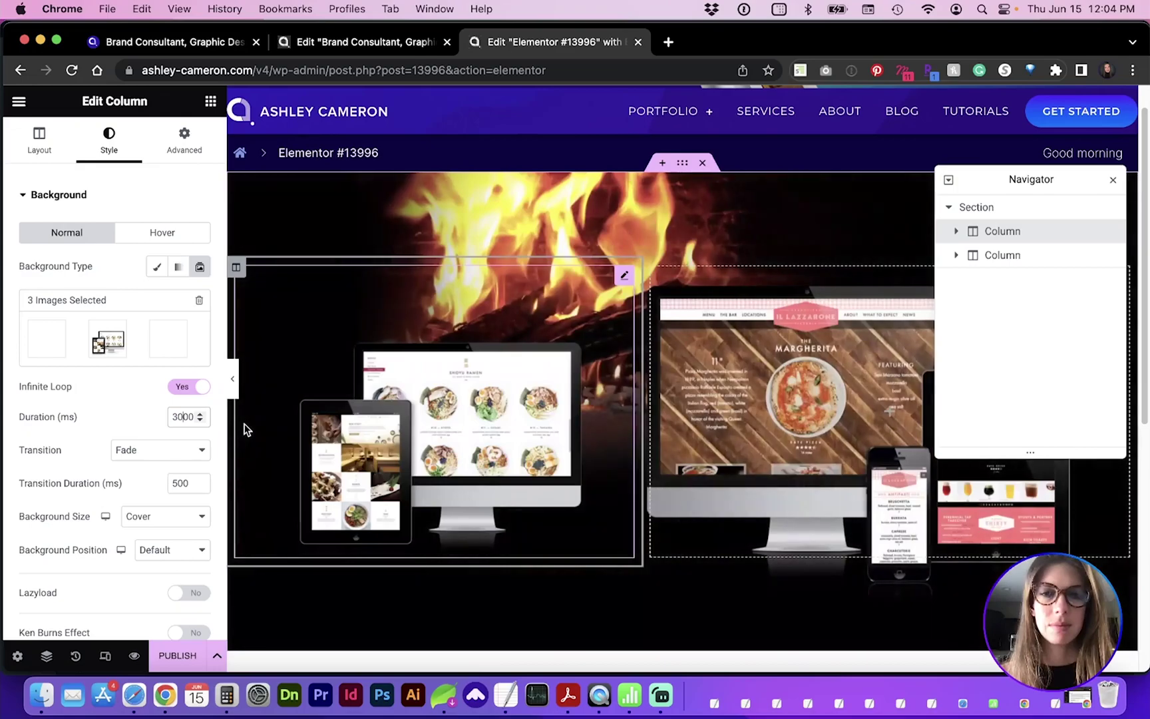